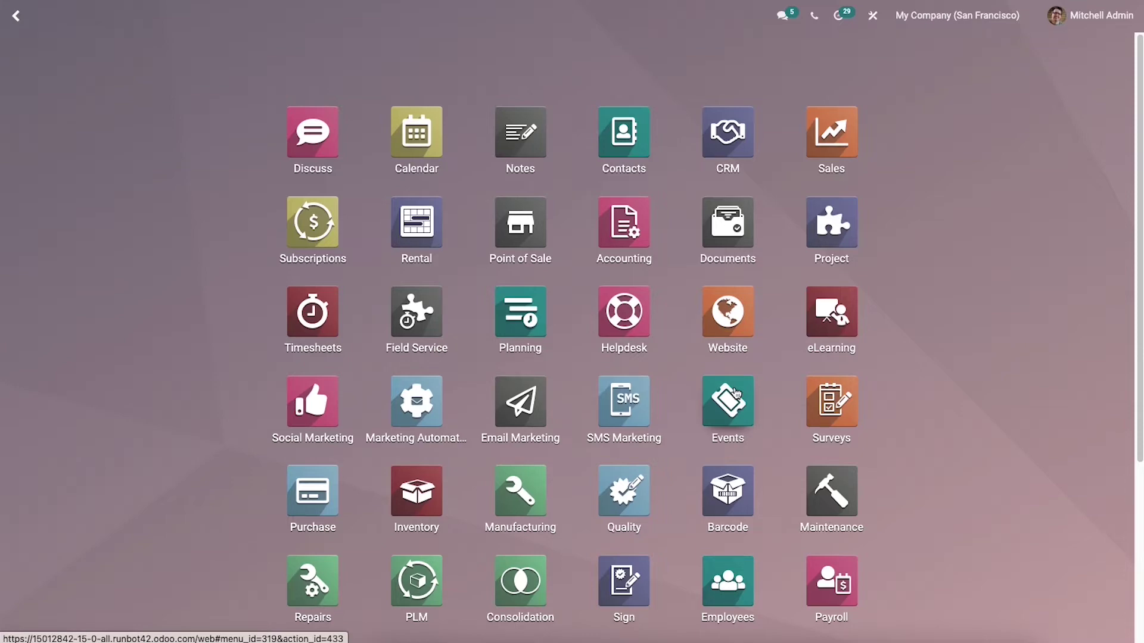
- Open the Events app from the Odoo home menu
{"action": "left_click", "coordinate": [736, 393]}
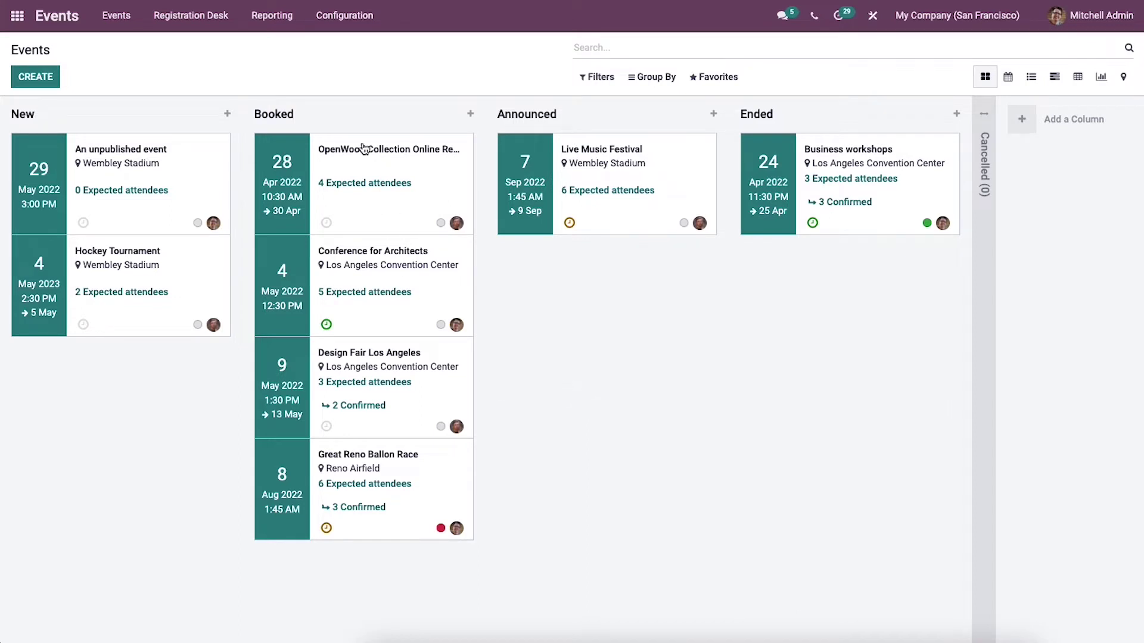
{"action": "left_click", "coordinate": [346, 15]}
{"action": "left_click", "coordinate": [351, 46]}
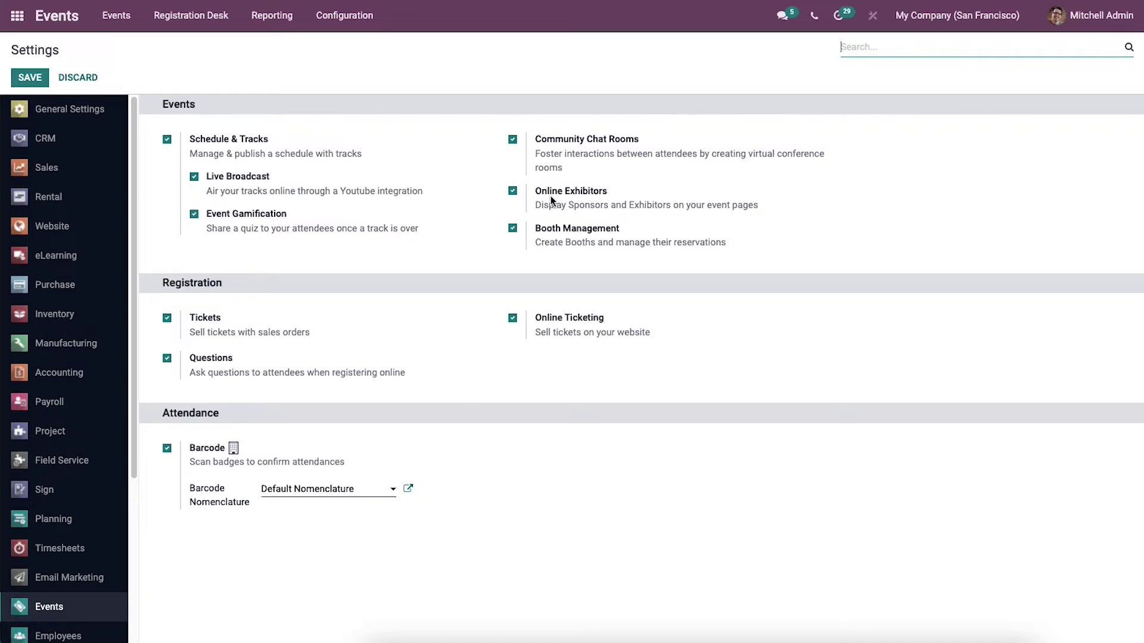
{"action": "left_click", "coordinate": [108, 17]}
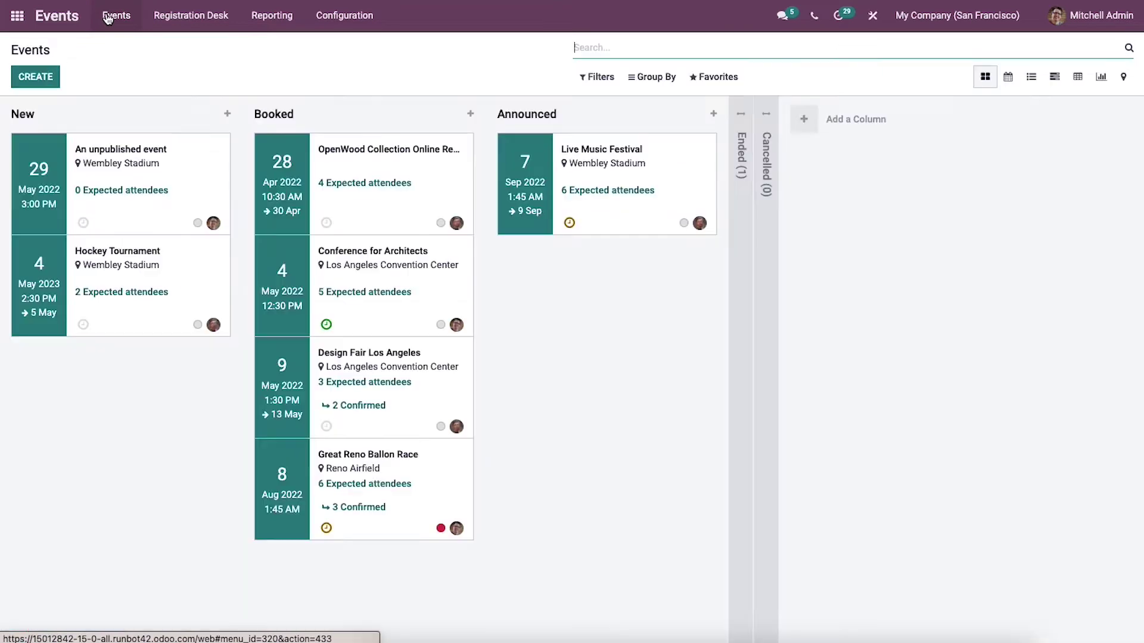
- Open the Hockey Tournament event's expected attendees and show them as a list
{"action": "left_click", "coordinate": [122, 289]}
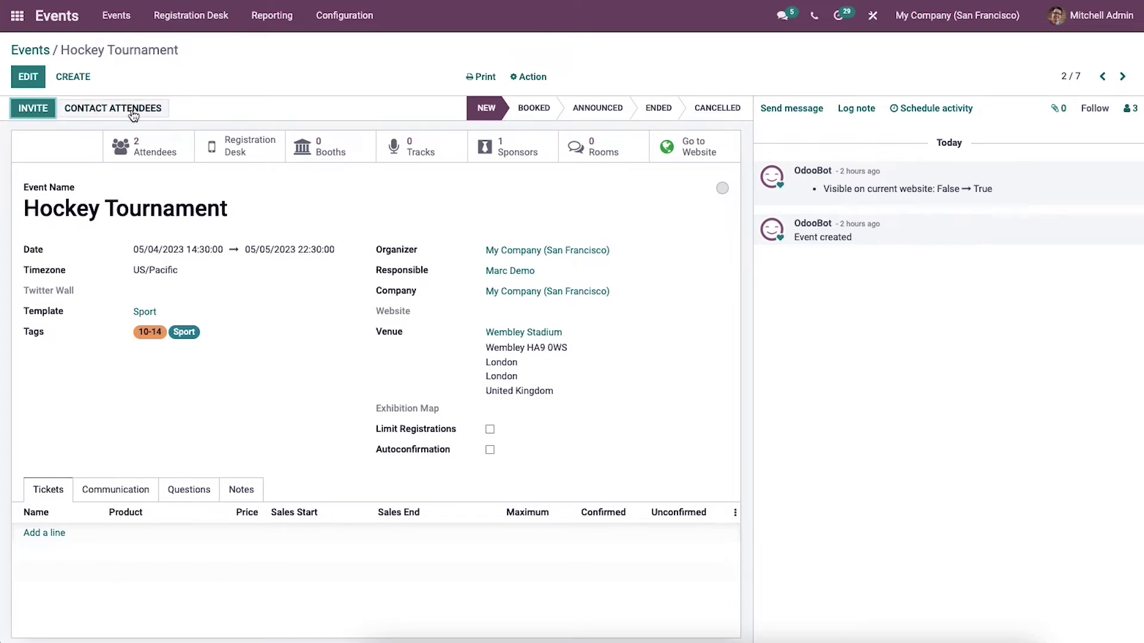
{"action": "left_click", "coordinate": [151, 153]}
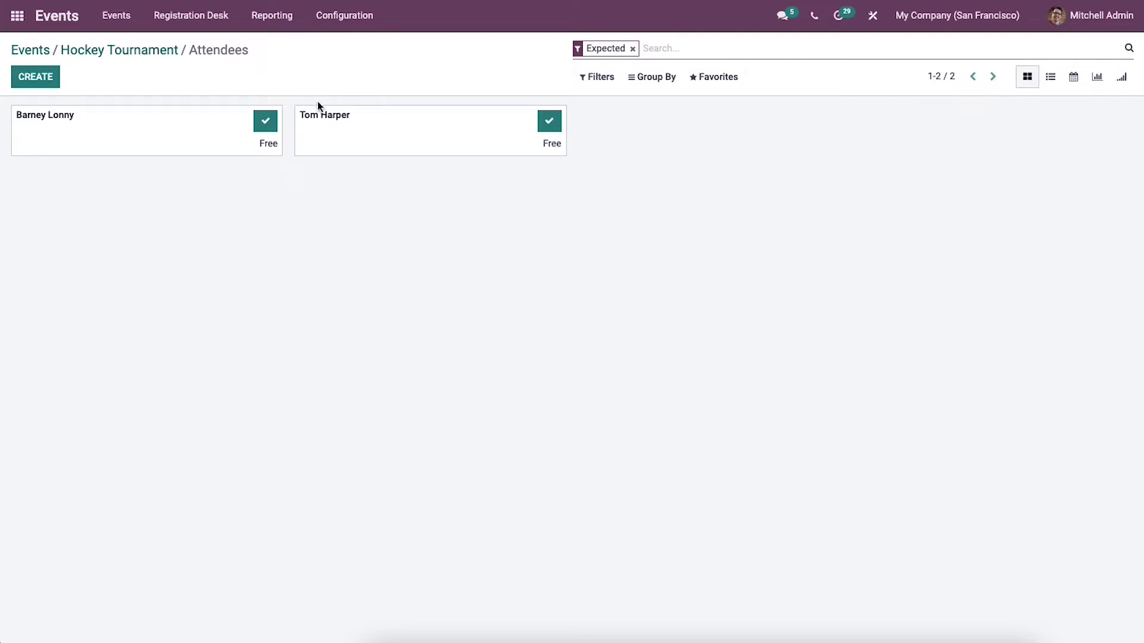
{"action": "left_click", "coordinate": [1048, 78]}
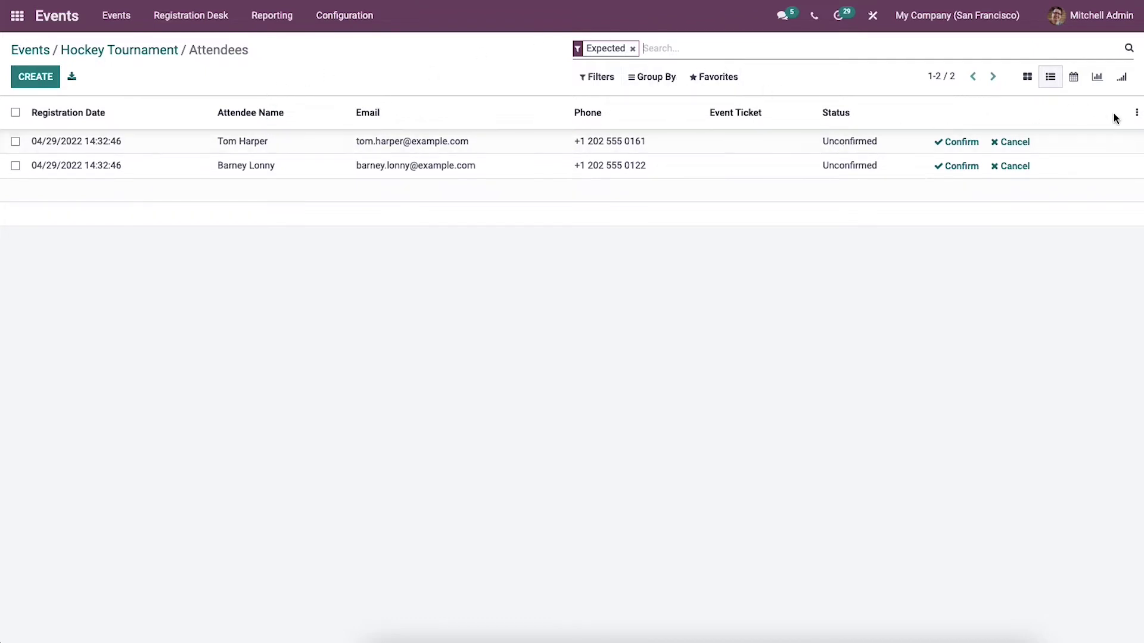
- Add Registration Date, Booked by, Sales Order and Company columns to the attendee list
{"action": "left_click", "coordinate": [1135, 113]}
{"action": "left_click", "coordinate": [1081, 151]}
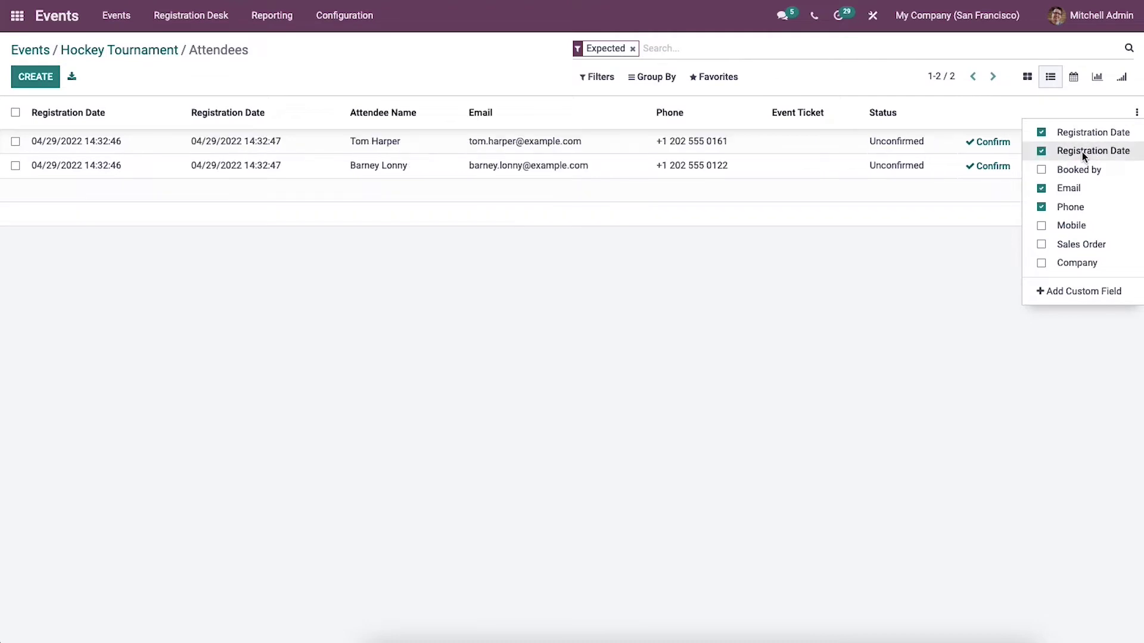
{"action": "left_click", "coordinate": [1079, 170]}
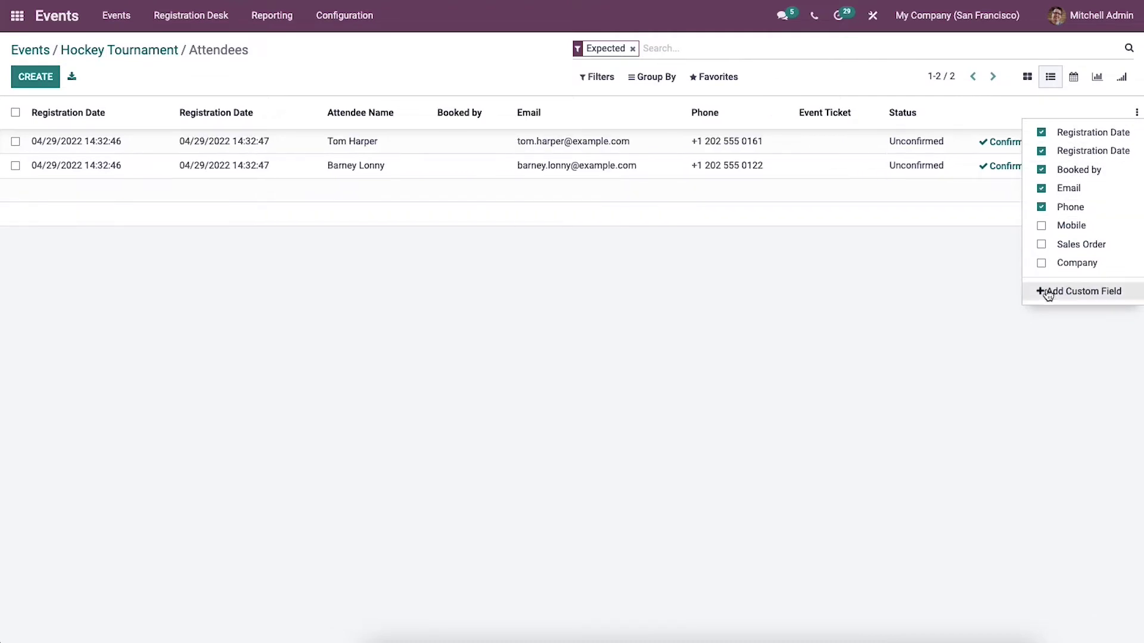
{"action": "left_click", "coordinate": [1081, 245]}
{"action": "left_click", "coordinate": [1073, 264]}
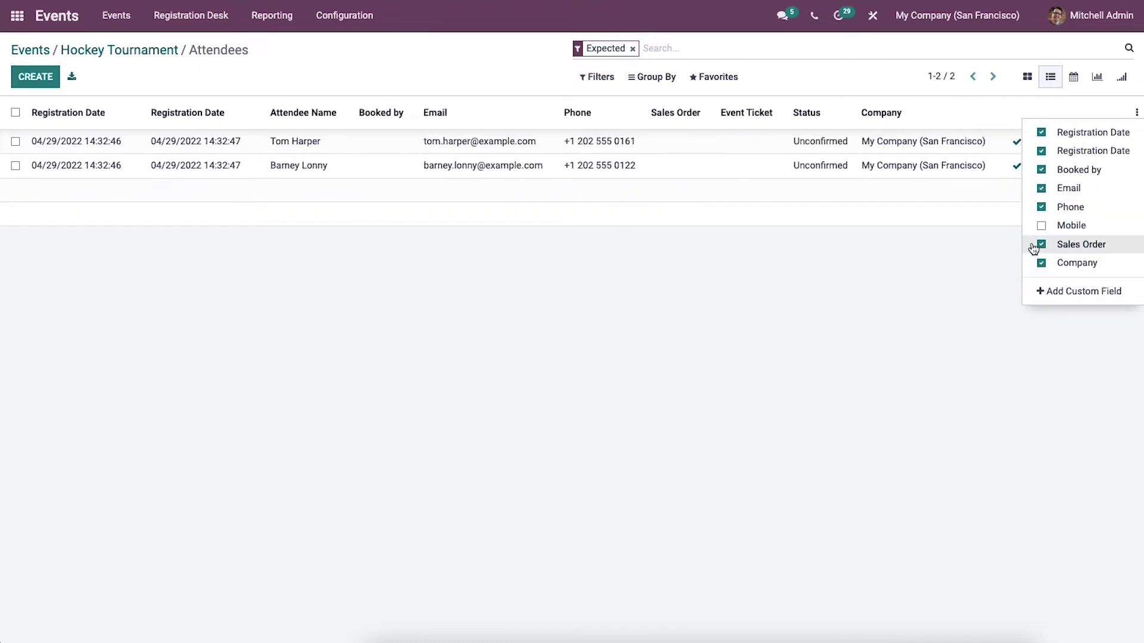
{"action": "left_click", "coordinate": [1068, 83]}
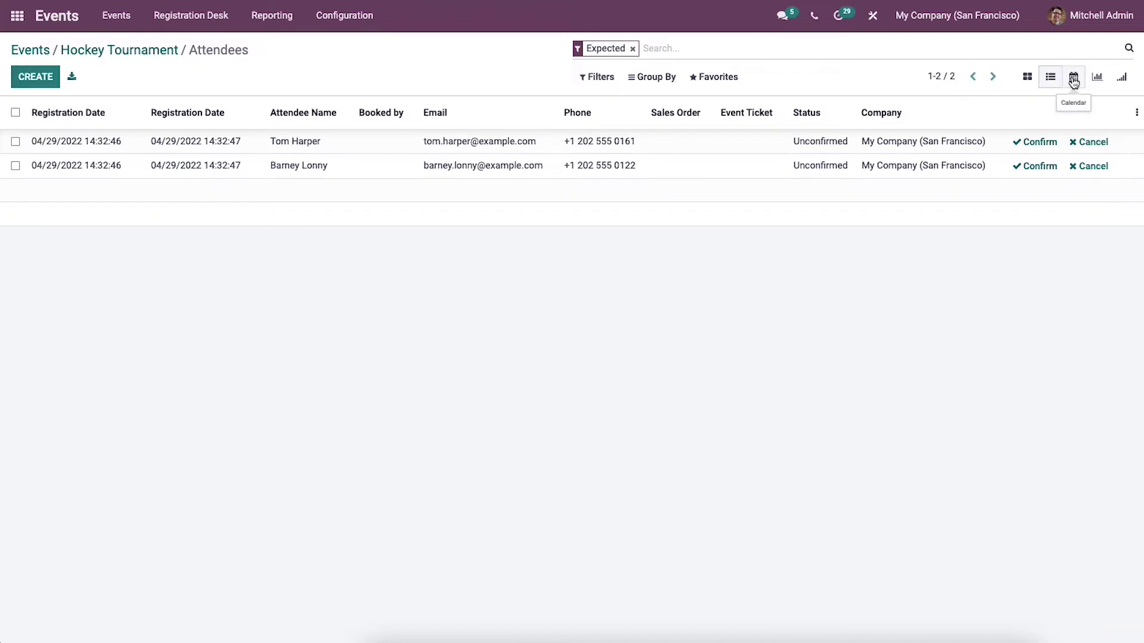
{"action": "left_click", "coordinate": [1073, 80]}
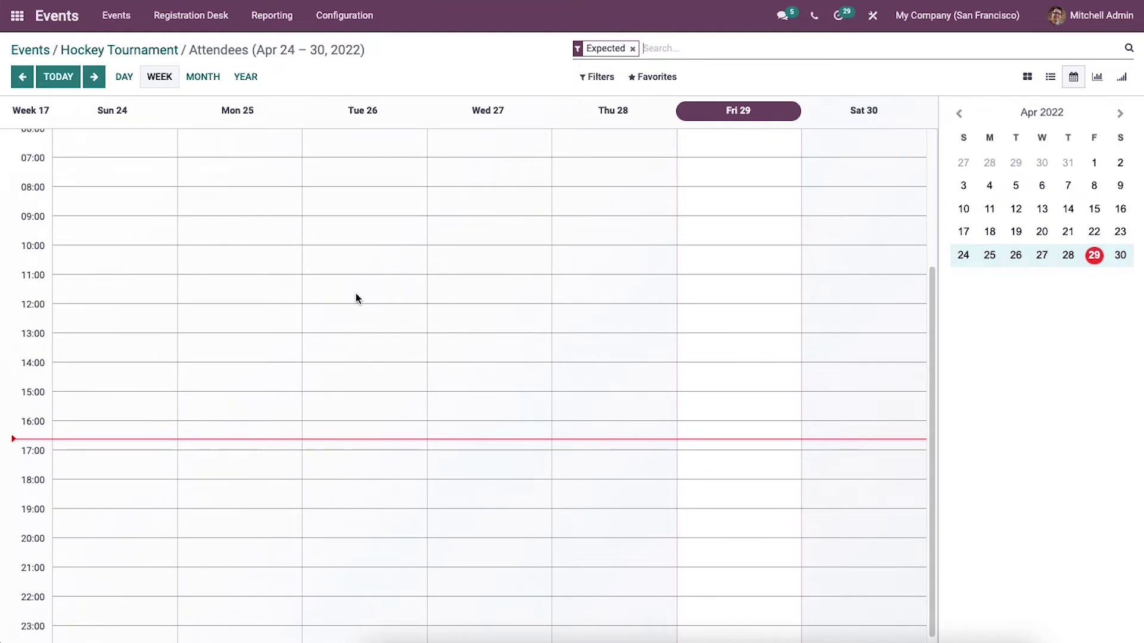
- Try and cancel a calendar entry on Tuesday 26, then chart attendees as a bar graph
{"action": "left_click", "coordinate": [356, 293]}
{"action": "left_click", "coordinate": [587, 143]}
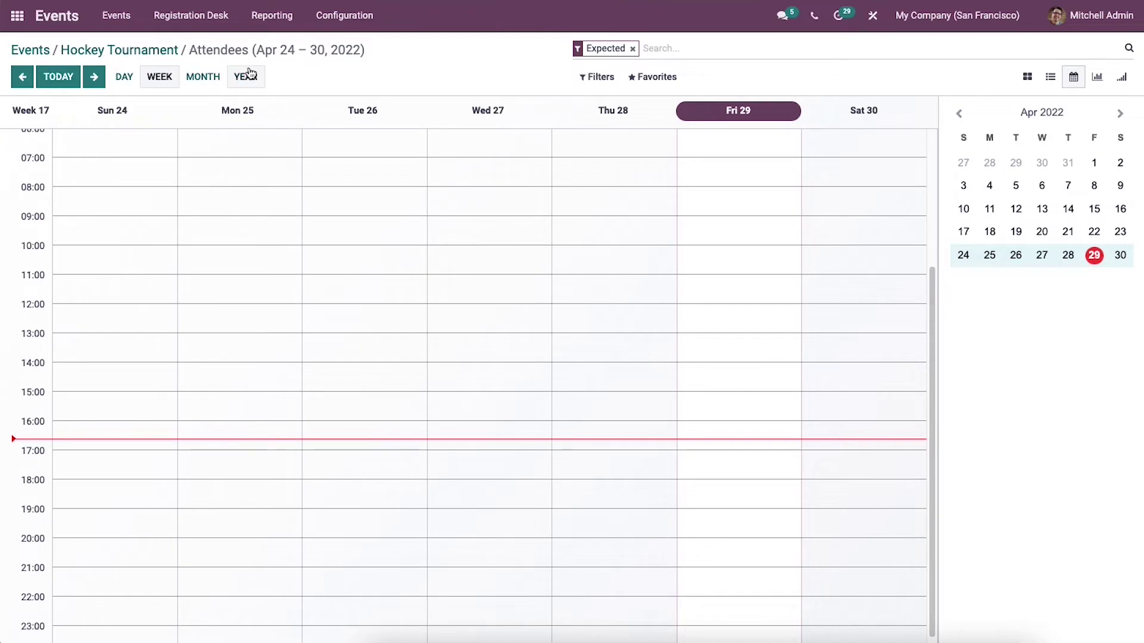
{"action": "left_click", "coordinate": [1107, 80]}
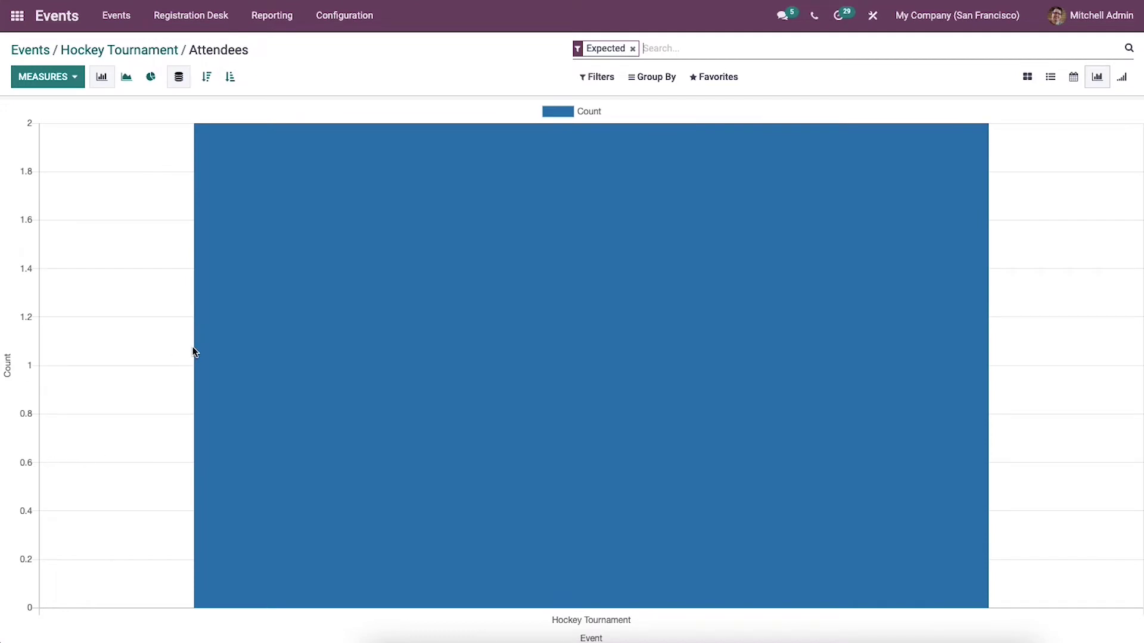
{"action": "left_click", "coordinate": [101, 77]}
{"action": "left_click", "coordinate": [126, 78]}
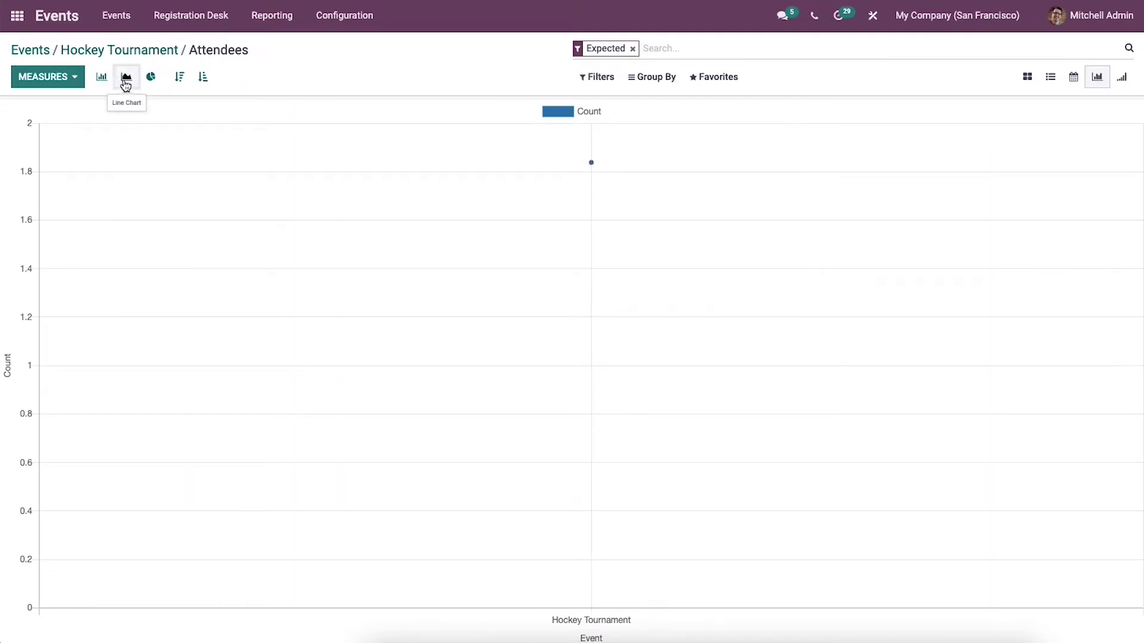
{"action": "left_click", "coordinate": [151, 78]}
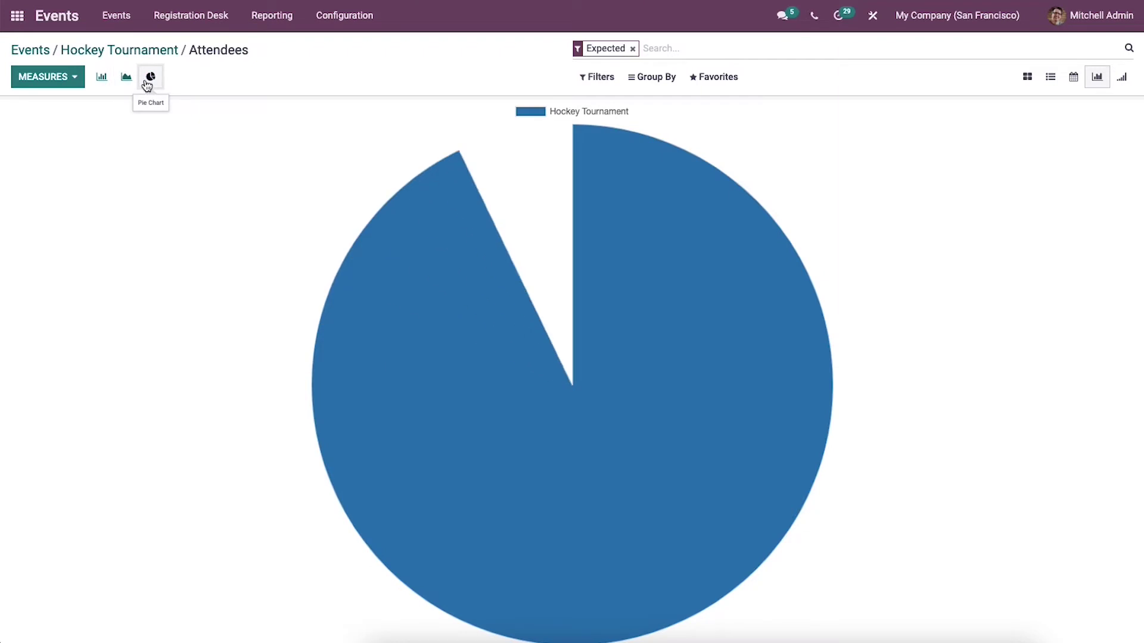
{"action": "left_click", "coordinate": [98, 83]}
{"action": "left_click", "coordinate": [204, 79]}
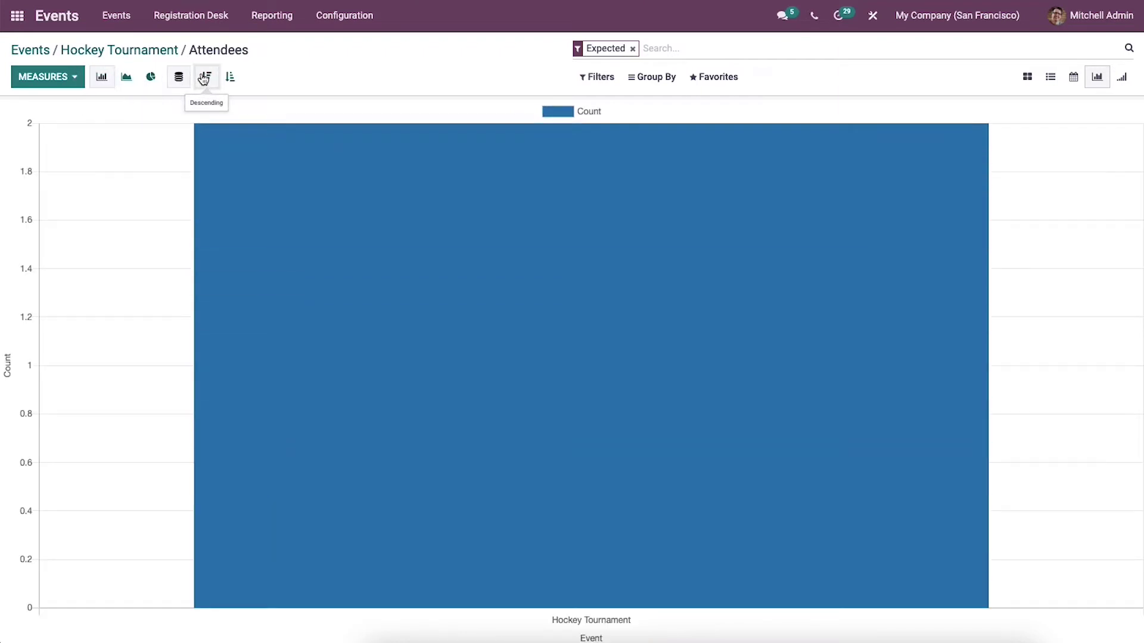
{"action": "left_click", "coordinate": [230, 77]}
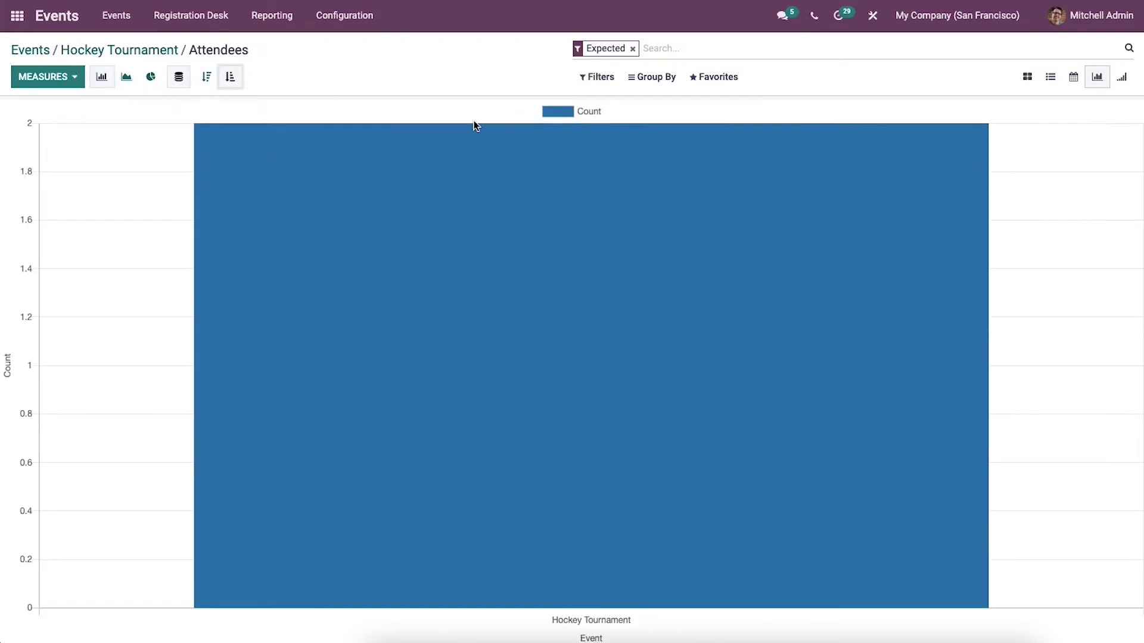
{"action": "left_click", "coordinate": [598, 78]}
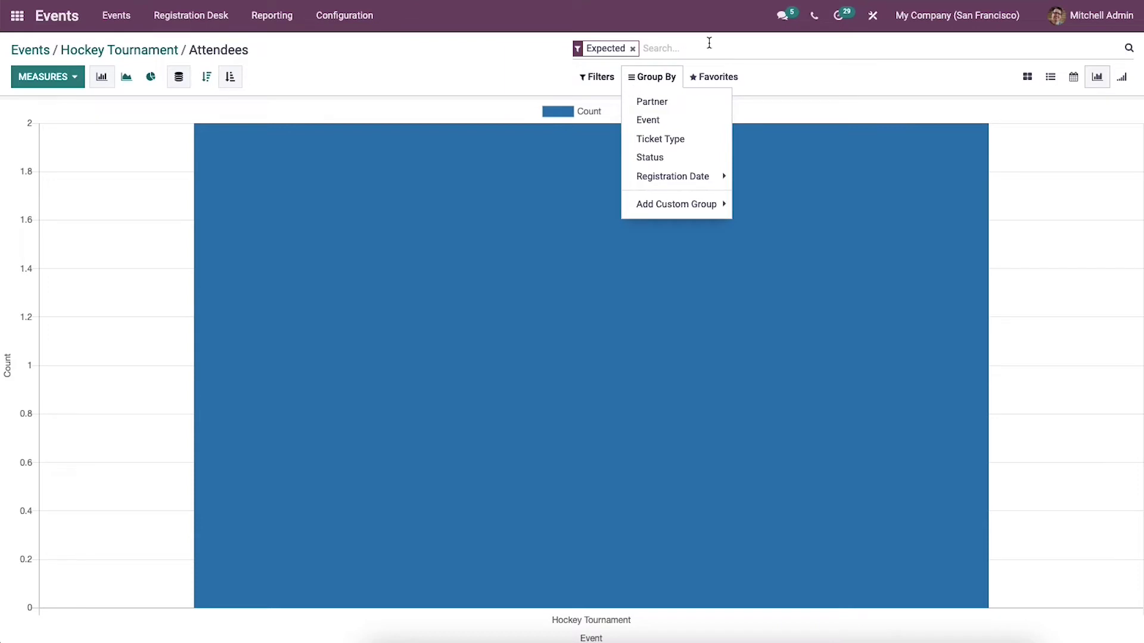
{"action": "mouse_move", "coordinate": [724, 79]}
{"action": "left_click", "coordinate": [817, 68]}
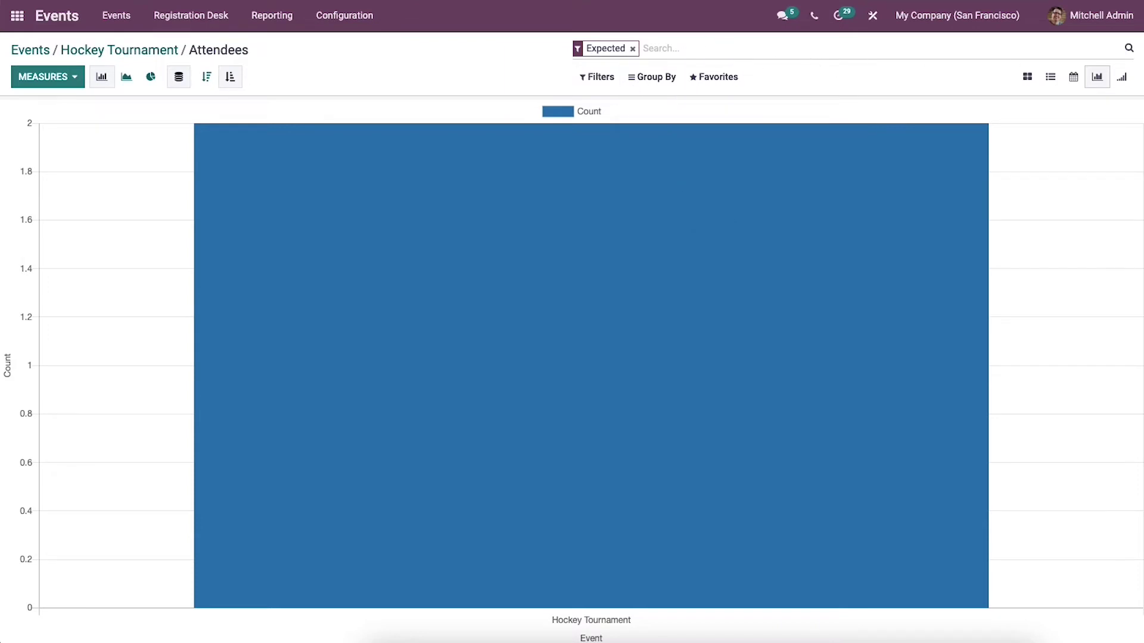
{"action": "left_click", "coordinate": [1121, 76]}
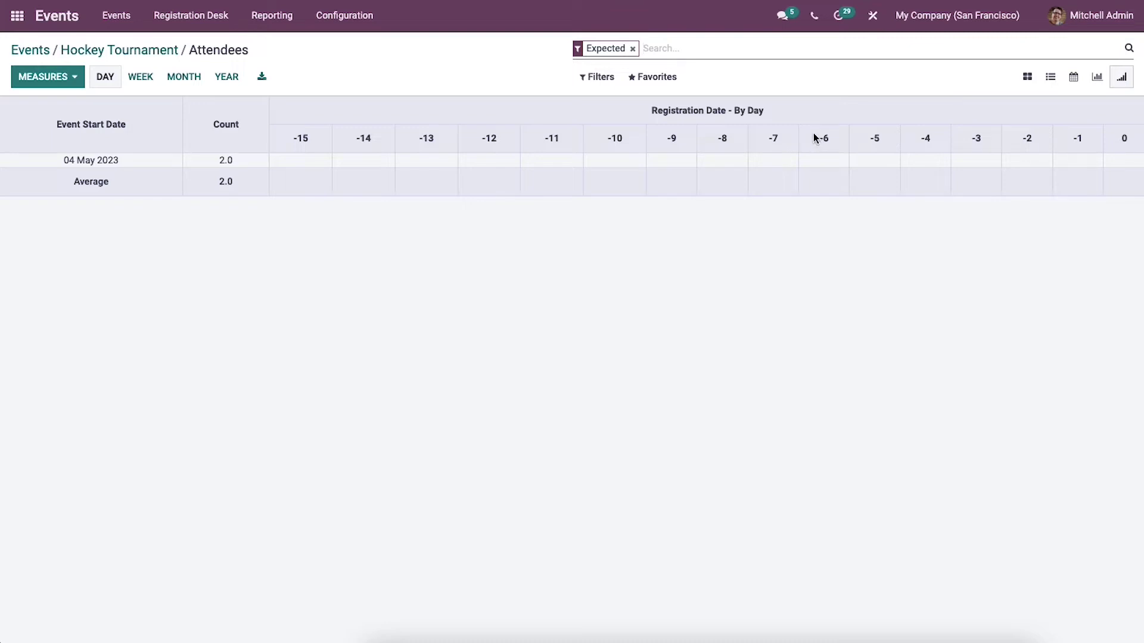
- Drill into the attendees behind the 04 May 2023 pivot row, then return to the pivot
{"action": "left_click", "coordinate": [154, 164]}
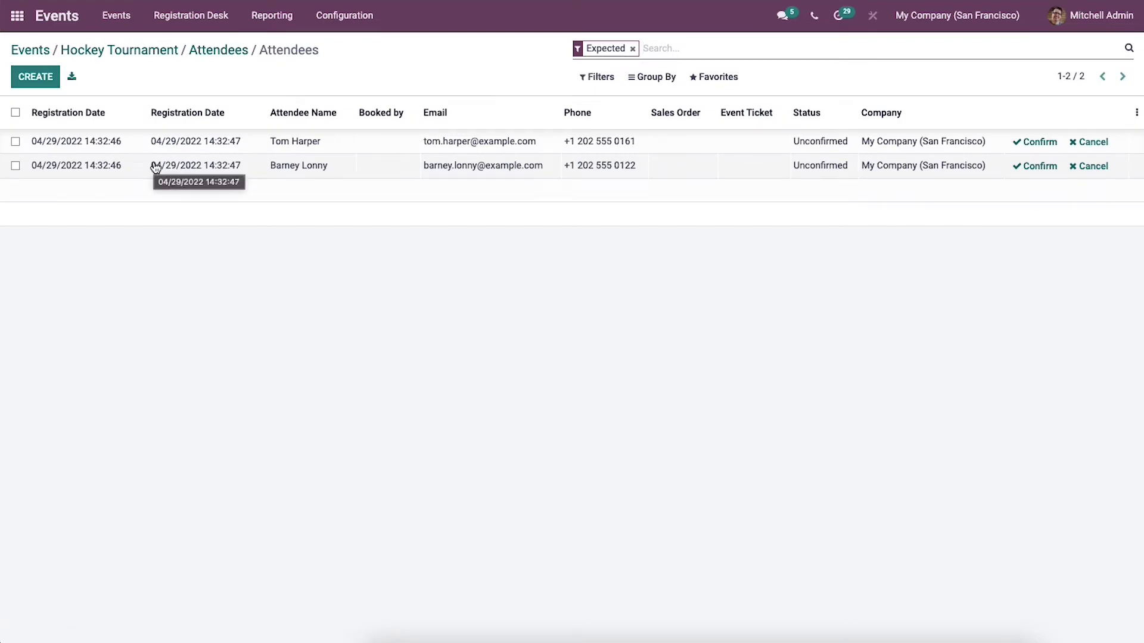
{"action": "left_click", "coordinate": [218, 50]}
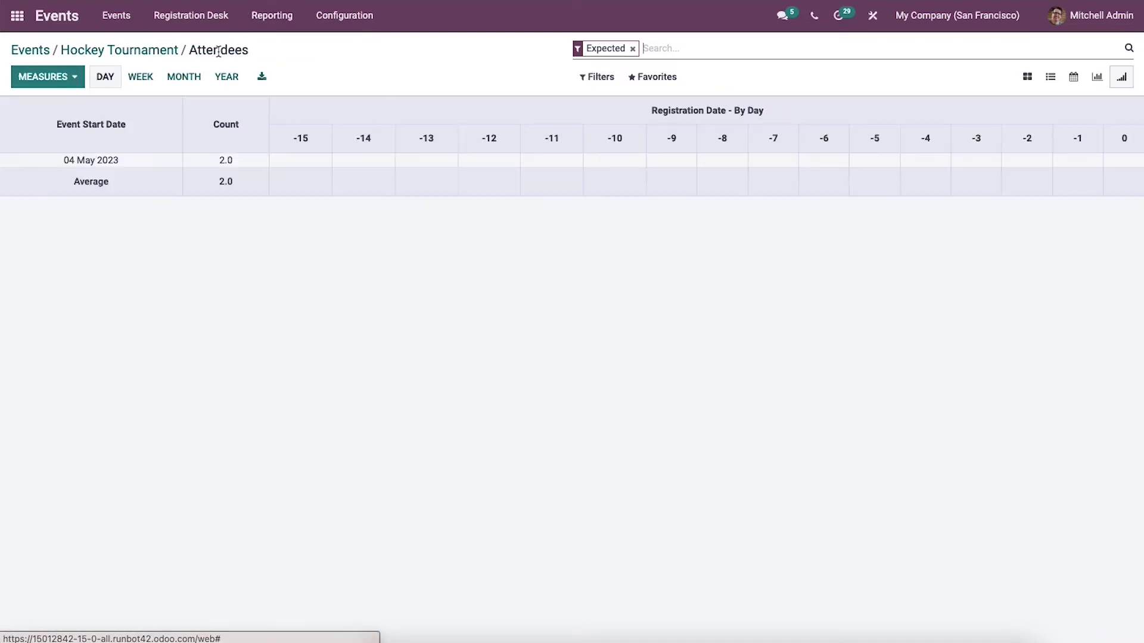
- Go back to the Hockey Tournament attendees and start a new registration
{"action": "left_click", "coordinate": [157, 50]}
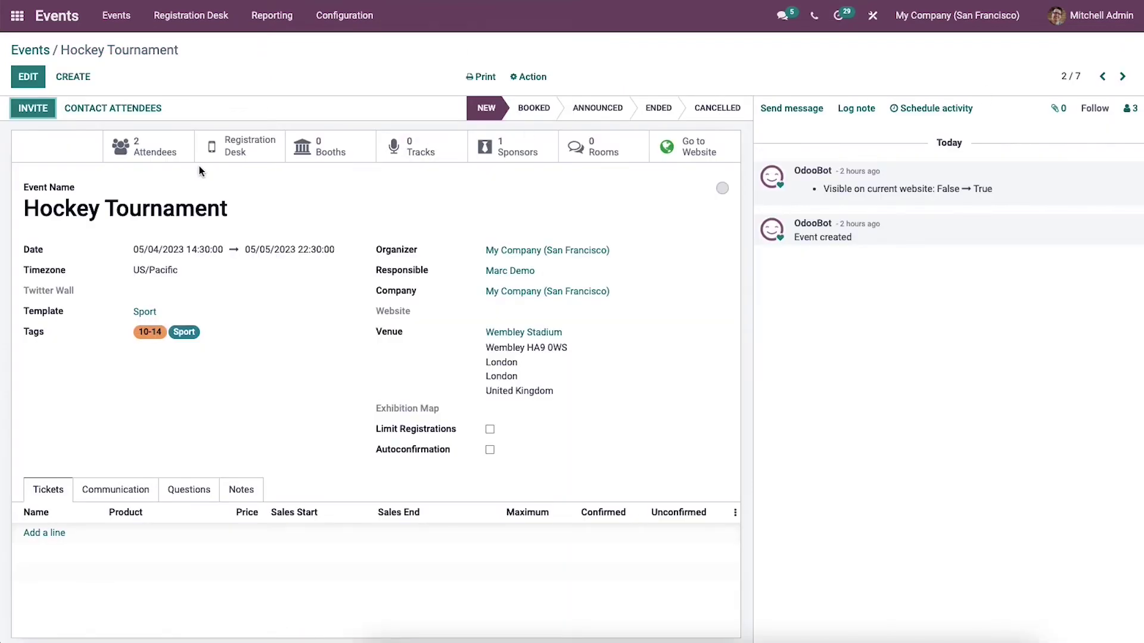
{"action": "left_click", "coordinate": [156, 153]}
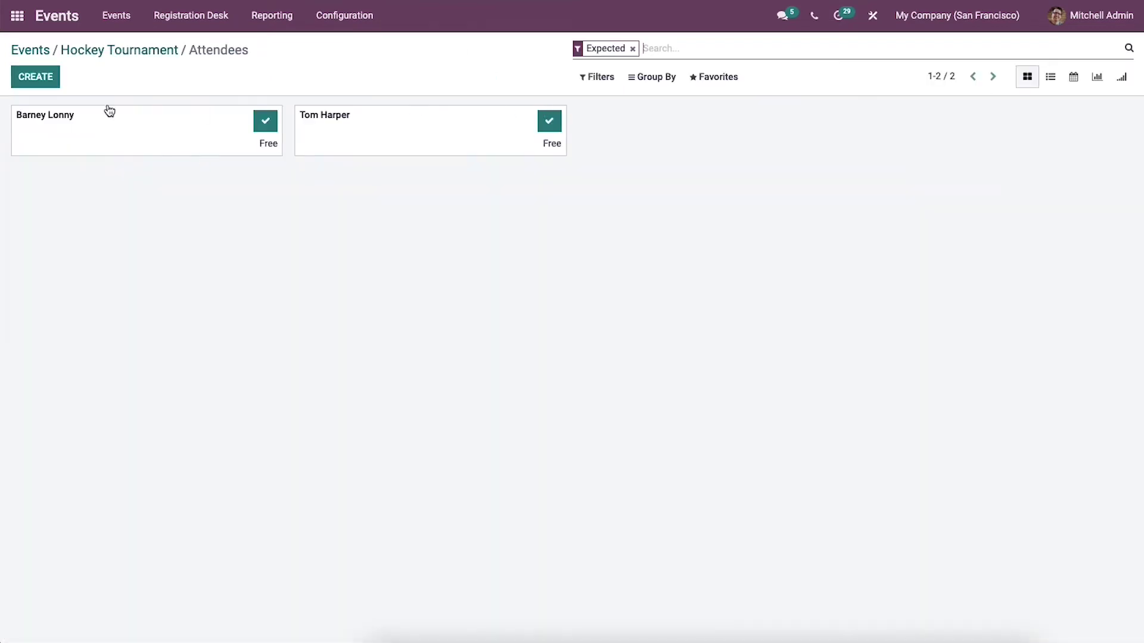
{"action": "left_click", "coordinate": [18, 76]}
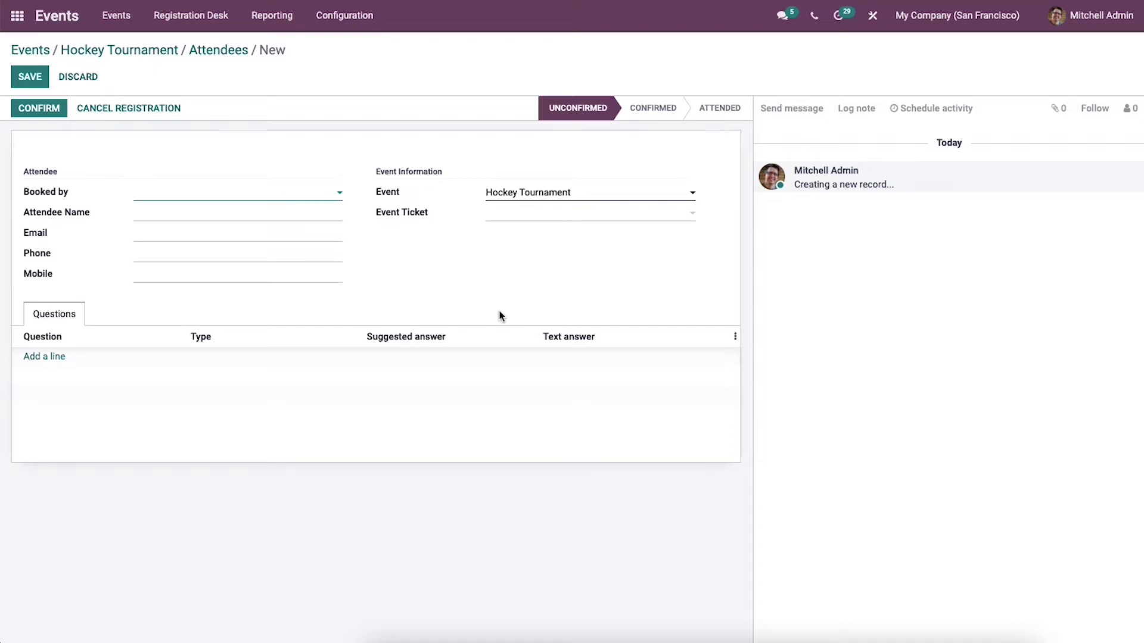
- Register Azure Interior as booker for the Hockey Tournament, save and confirm it
{"action": "left_click", "coordinate": [176, 199]}
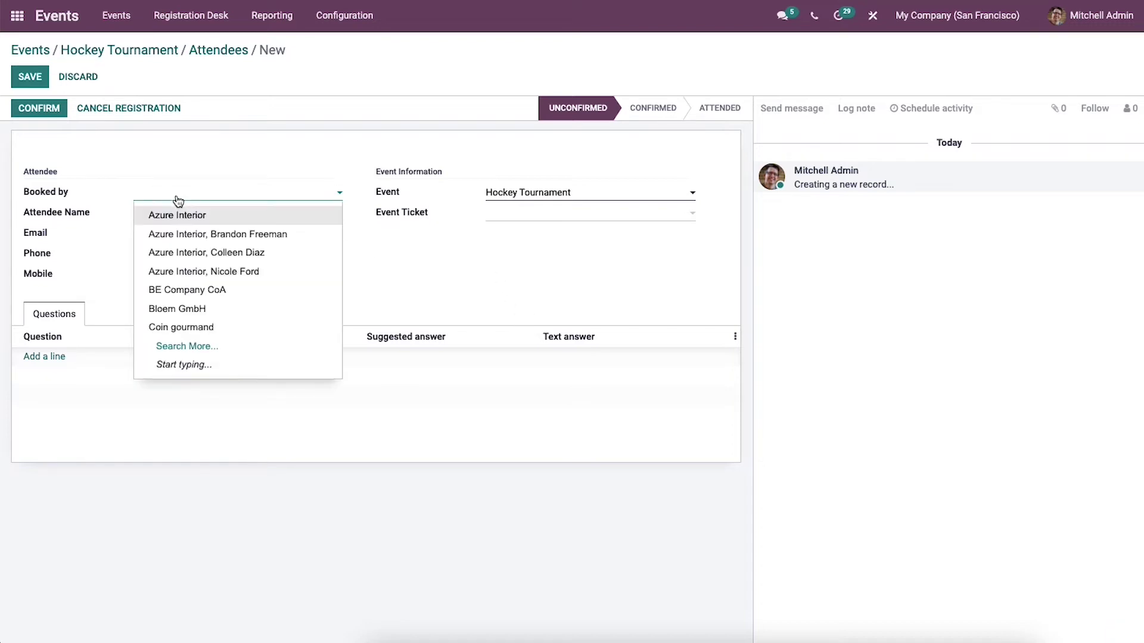
{"action": "left_click", "coordinate": [203, 216]}
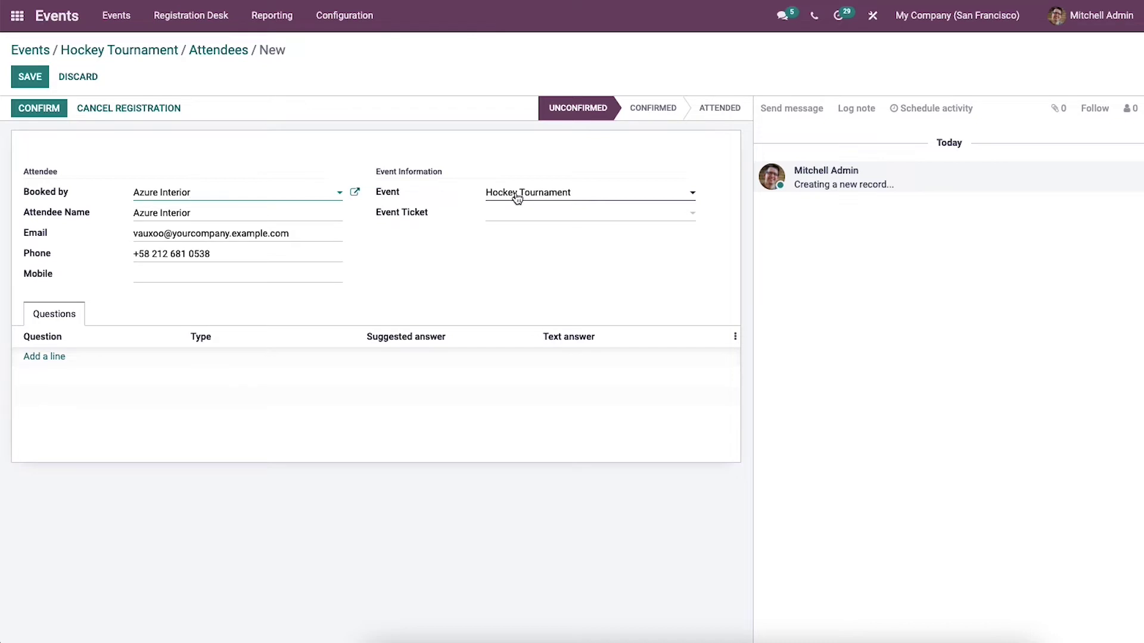
{"action": "left_click", "coordinate": [548, 200]}
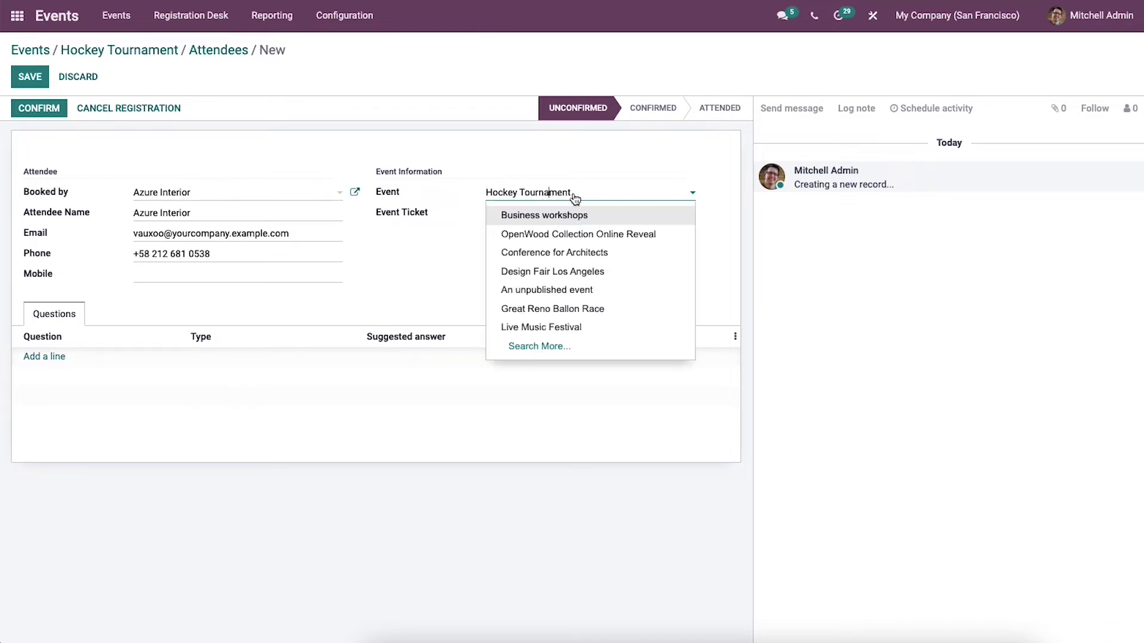
{"action": "left_click", "coordinate": [462, 234]}
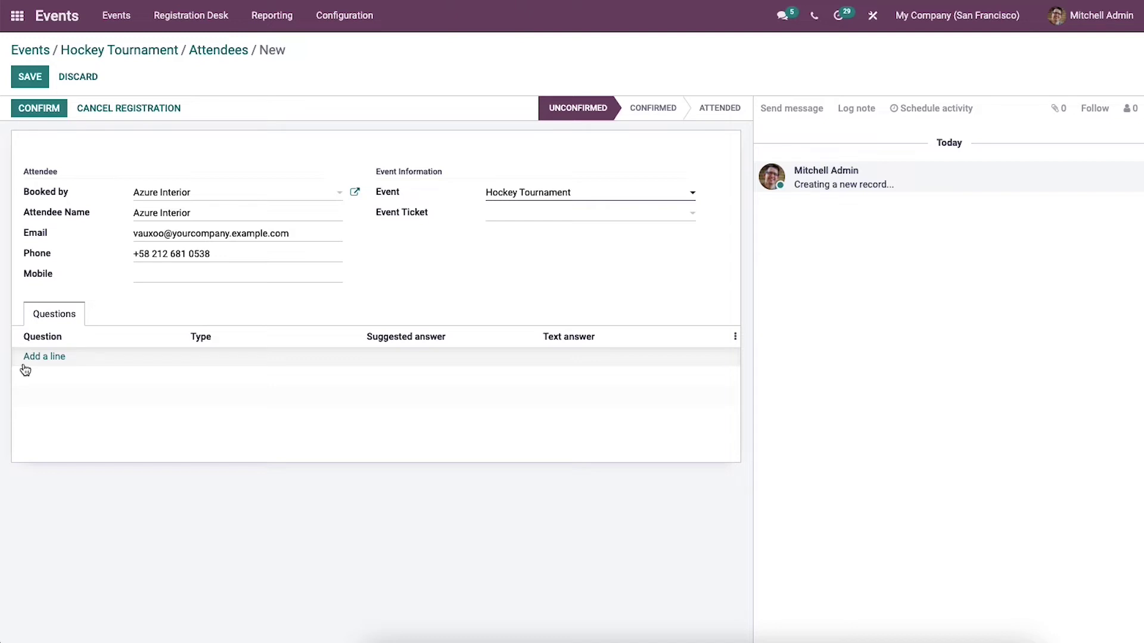
{"action": "left_click", "coordinate": [43, 357]}
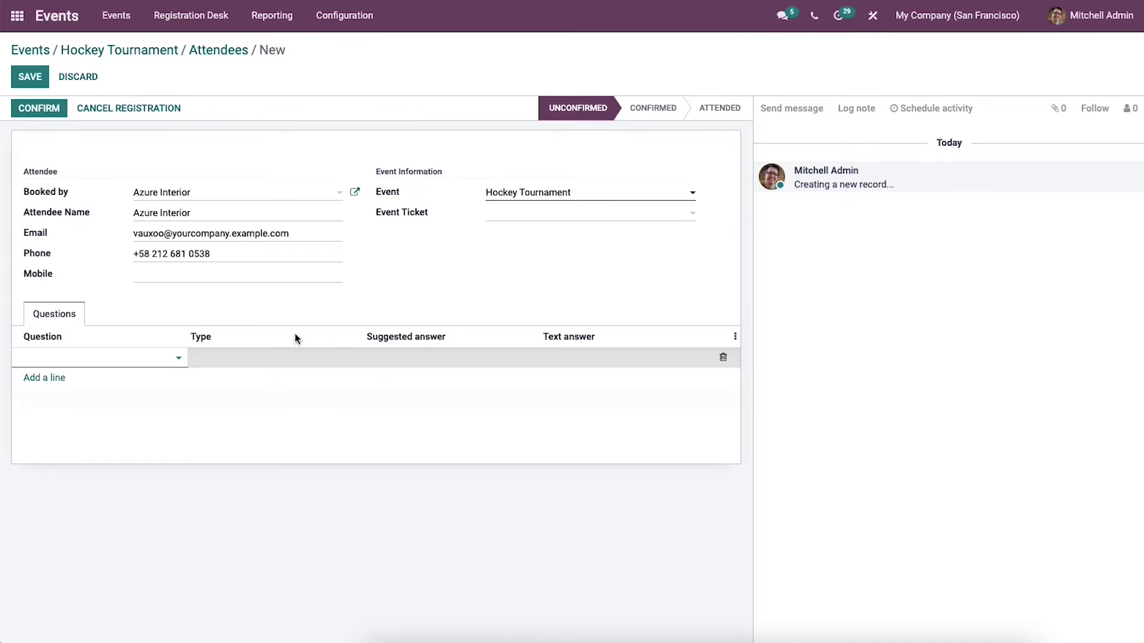
{"action": "left_click", "coordinate": [37, 108]}
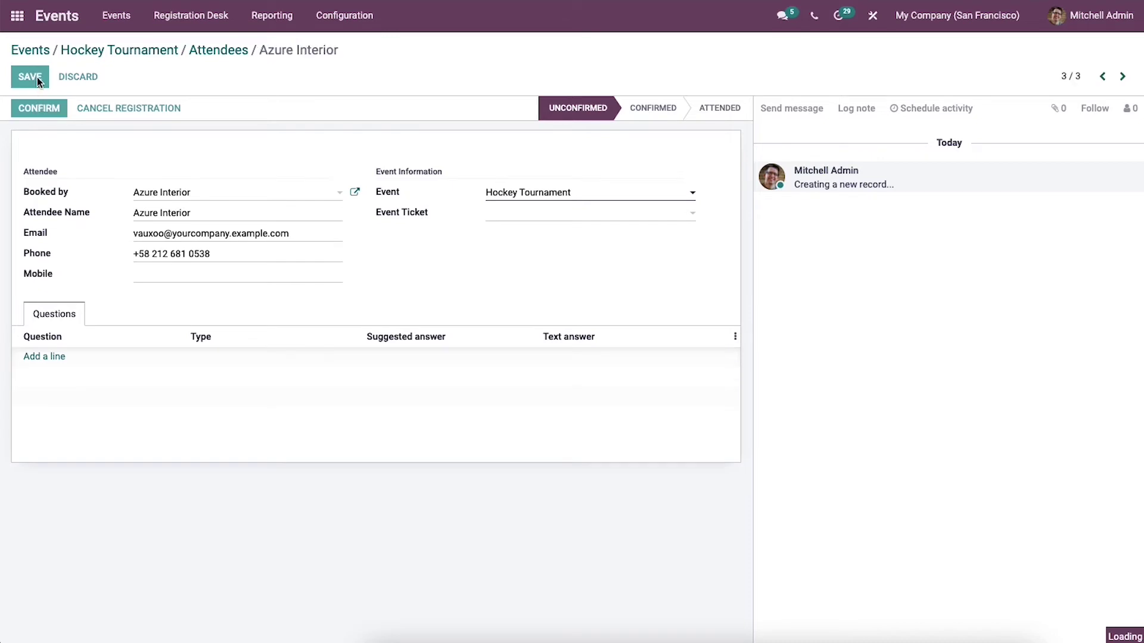
{"action": "left_click", "coordinate": [37, 77]}
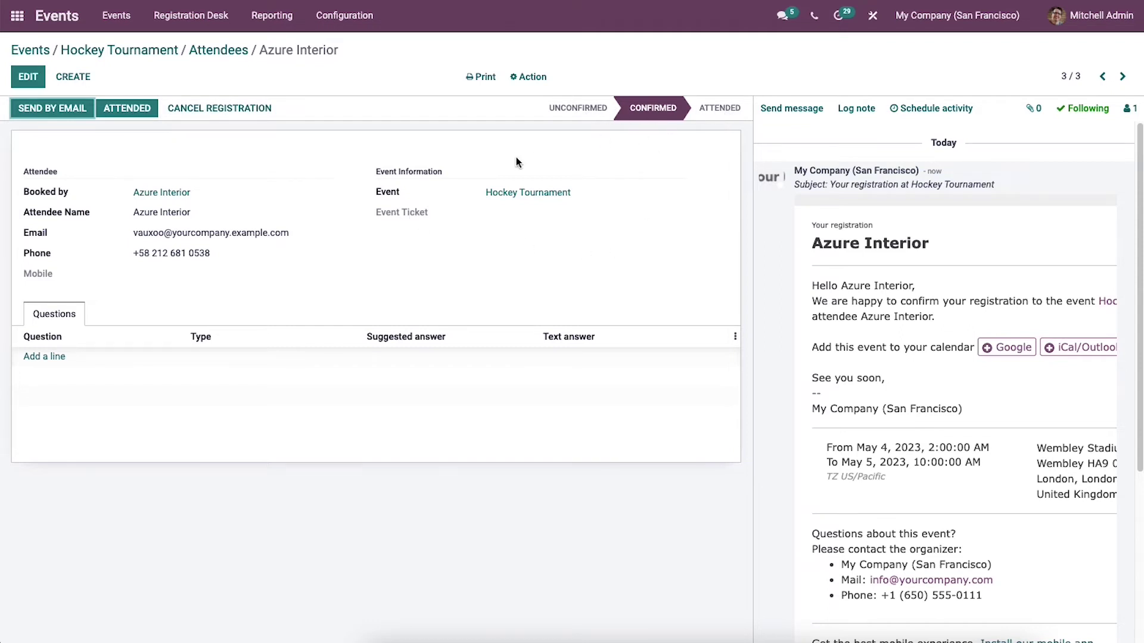
- Return to the Hockey Tournament attendee board, now showing three attendees
{"action": "left_click", "coordinate": [219, 53]}
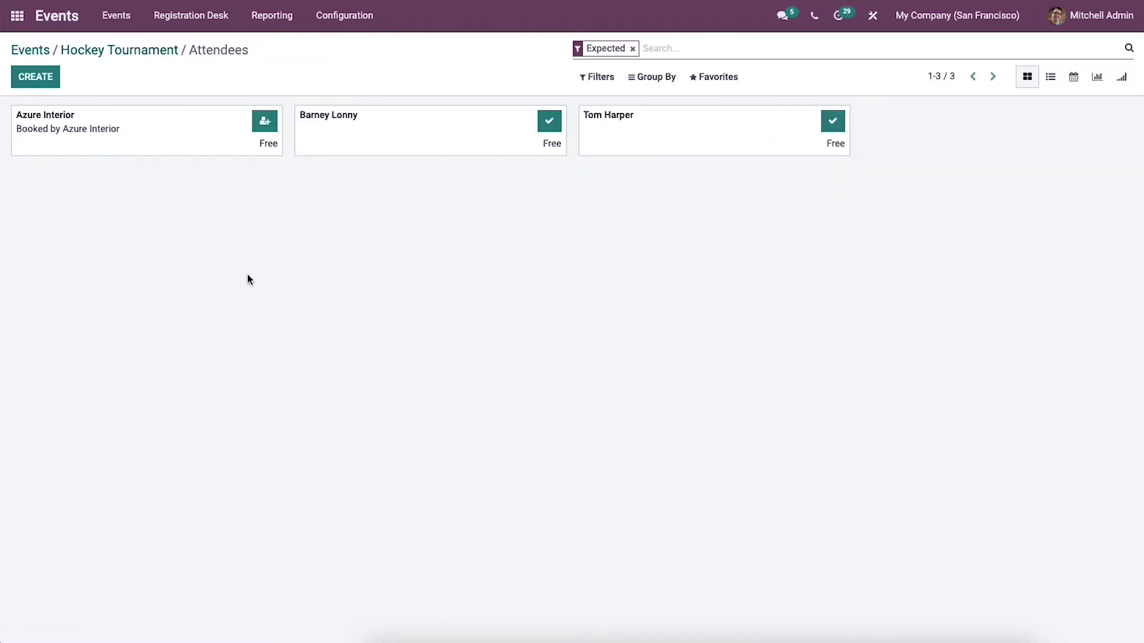
- List the Hockey Tournament's sponsors and start a new sponsor record
{"action": "left_click", "coordinate": [109, 52]}
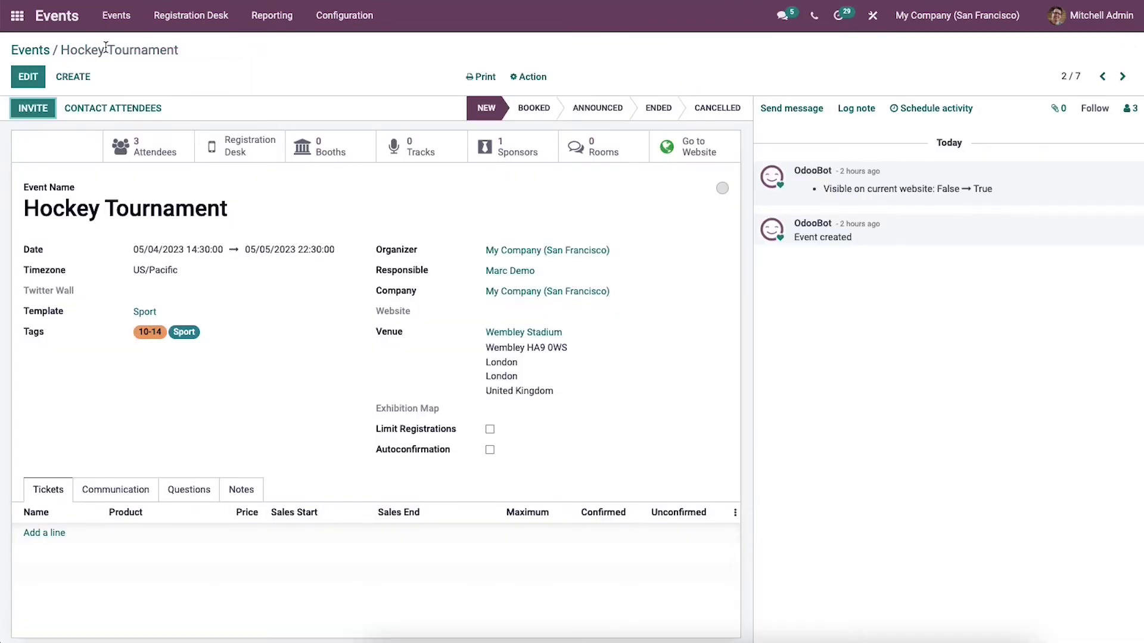
{"action": "left_click", "coordinate": [510, 156]}
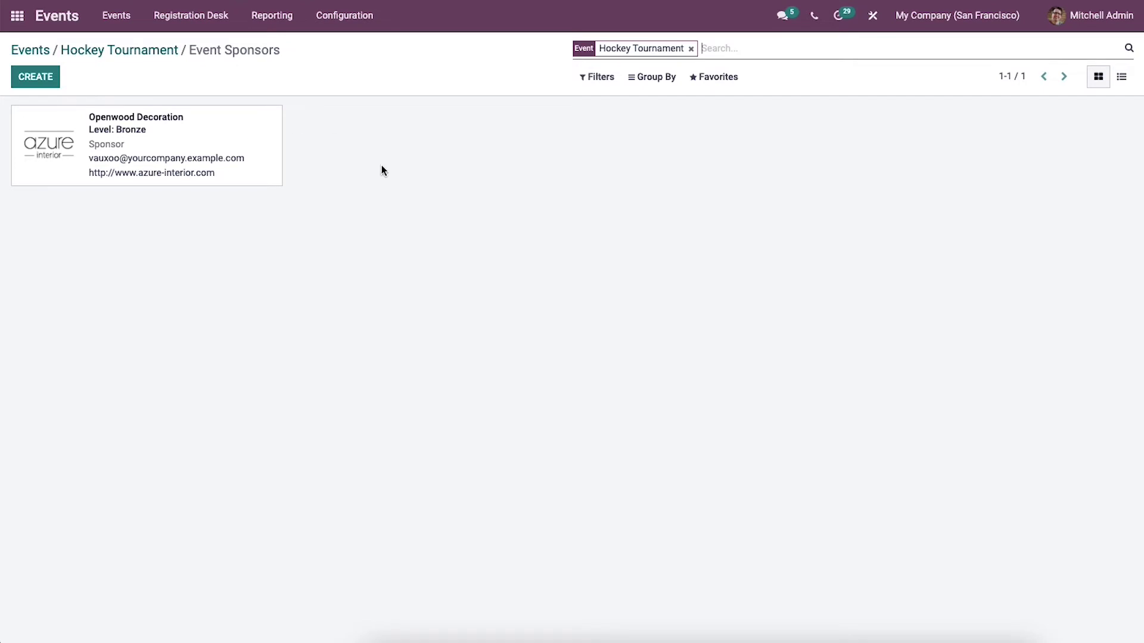
{"action": "left_click", "coordinate": [1121, 77]}
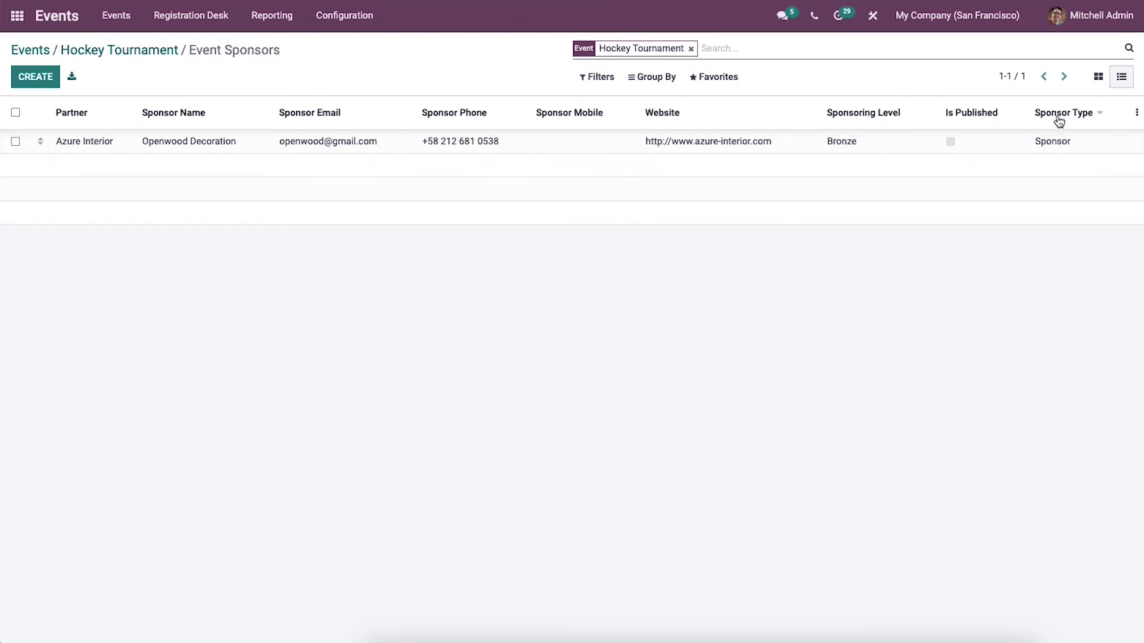
{"action": "left_click", "coordinate": [1137, 113]}
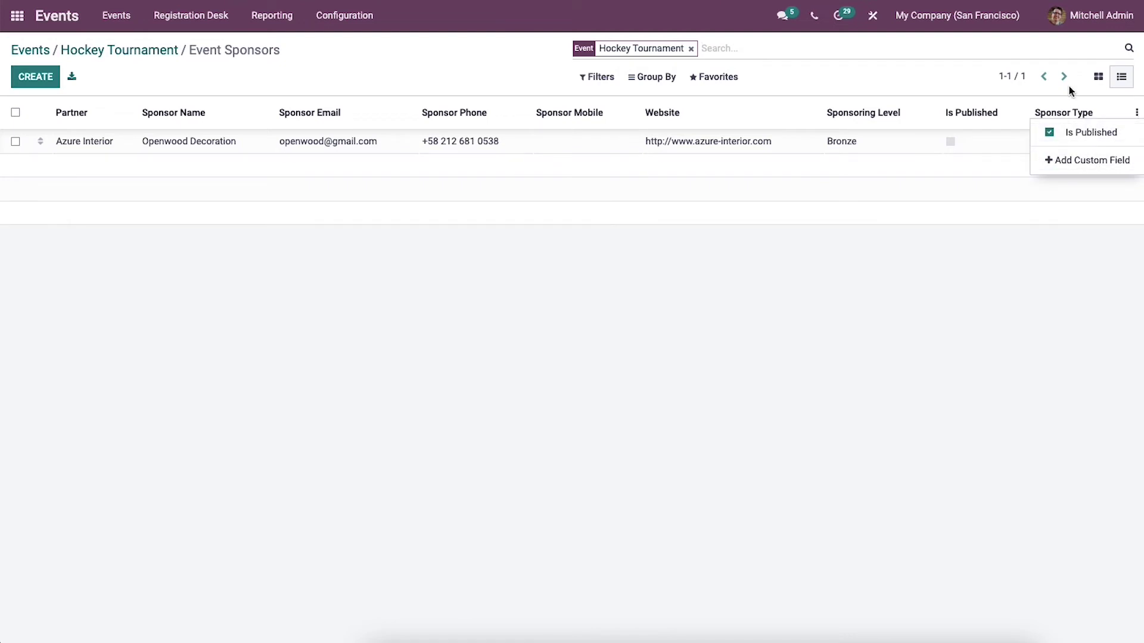
{"action": "left_click", "coordinate": [24, 86]}
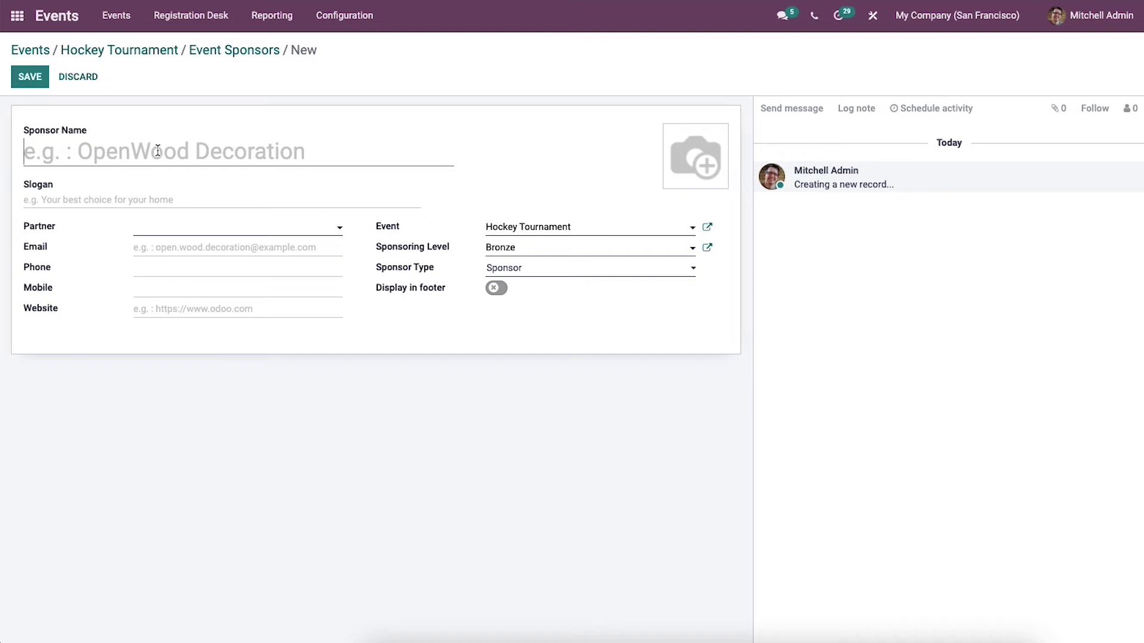
- Enter sponsor name Greenland and slogan 'Be rich with beauty', fixing the typo
{"action": "type", "text": "Gree"}
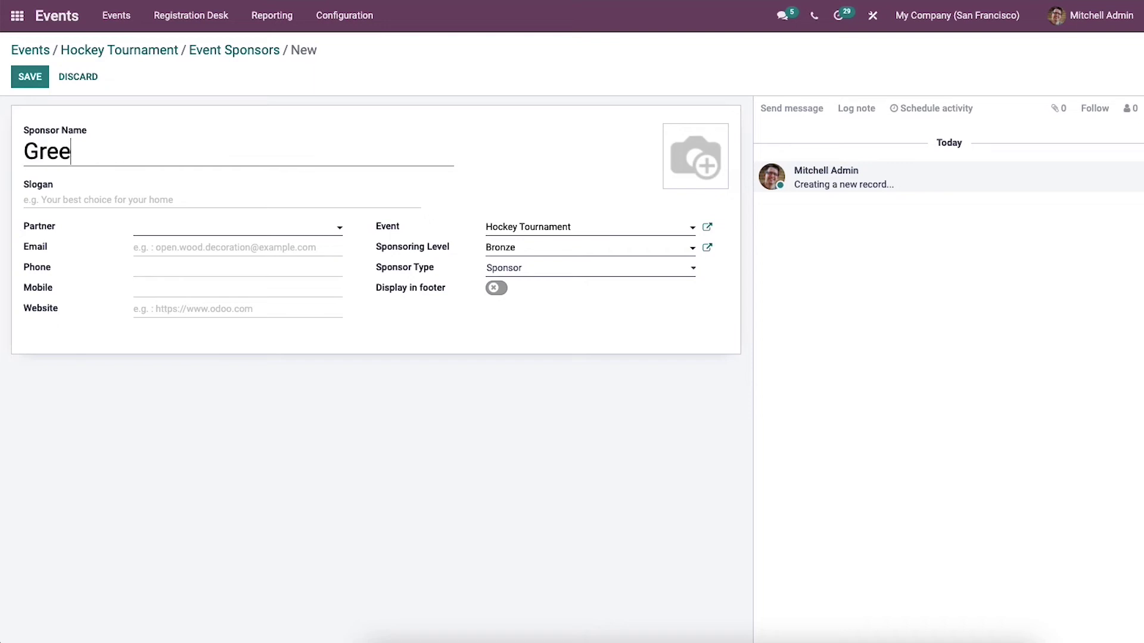
{"action": "type", "text": "nland"}
{"action": "left_click", "coordinate": [88, 199]}
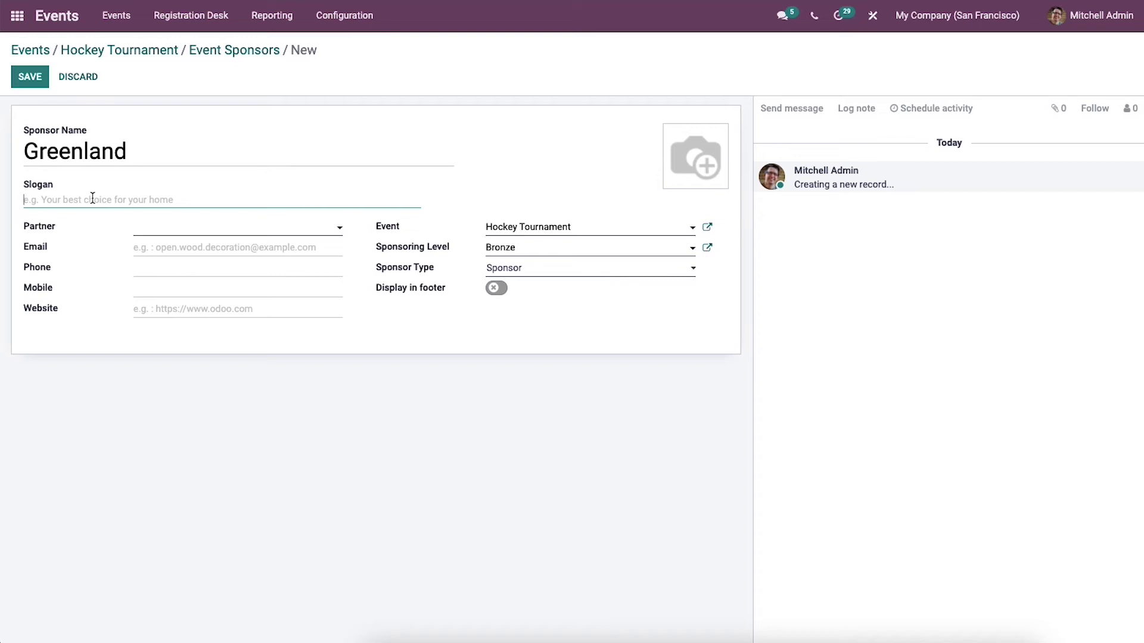
{"action": "type", "text": "Be with beauty"}
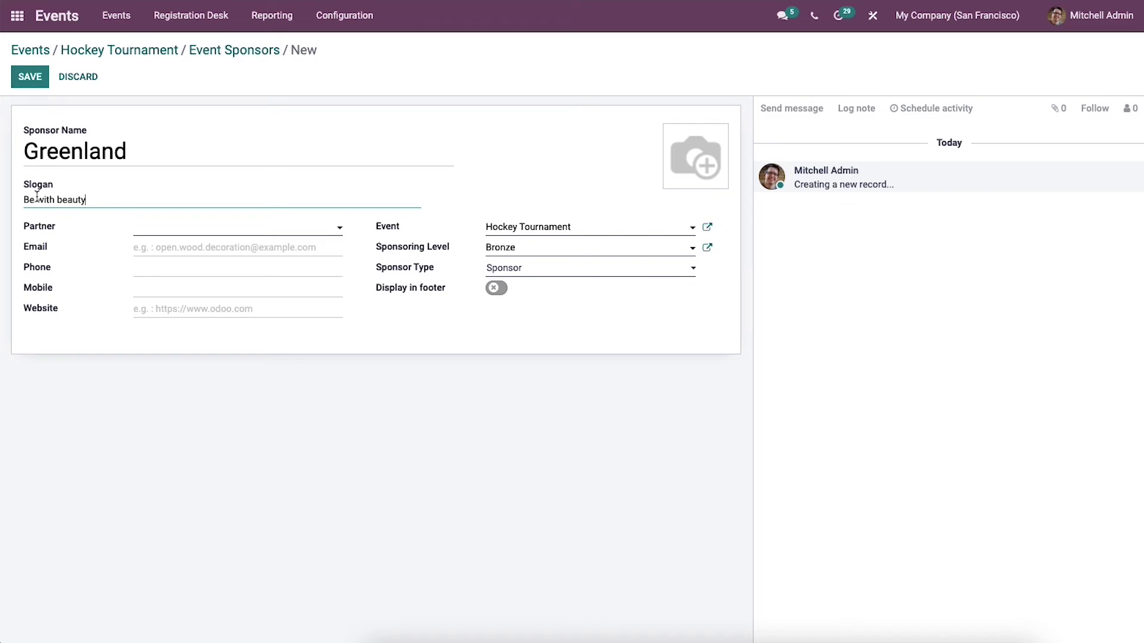
{"action": "type", "text": "ricj"}
{"action": "key", "text": "BackSpace"}
{"action": "type", "text": "h"}
- Give Greenland partner Azure Interior, event Hockey Tournament, Silver level, Sponsor type, and save
{"action": "left_click", "coordinate": [157, 231]}
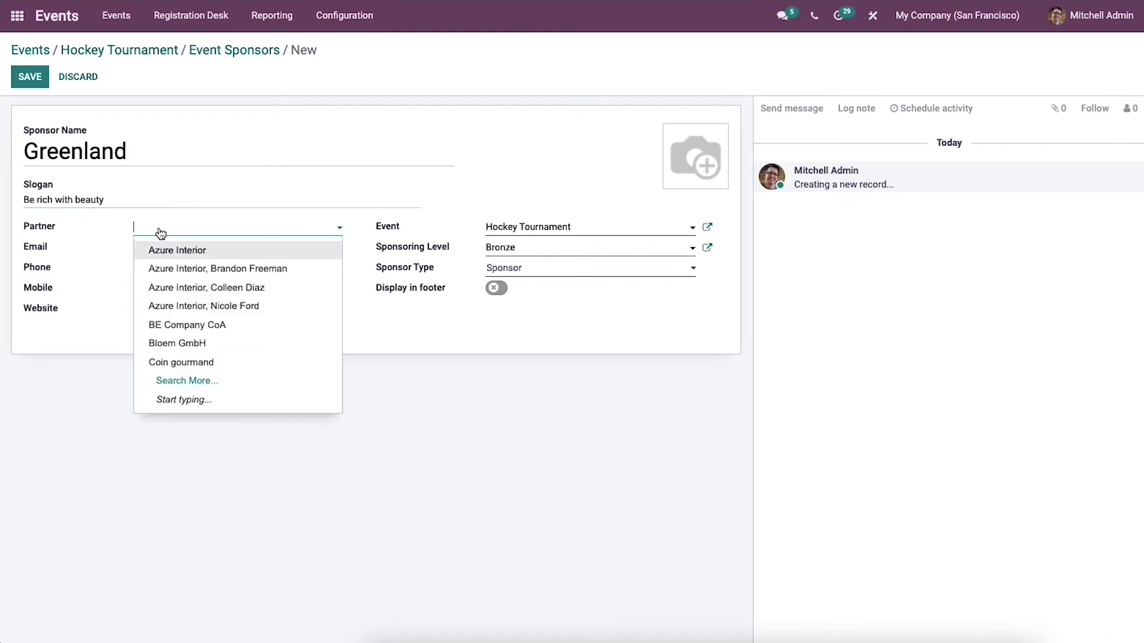
{"action": "left_click", "coordinate": [184, 250]}
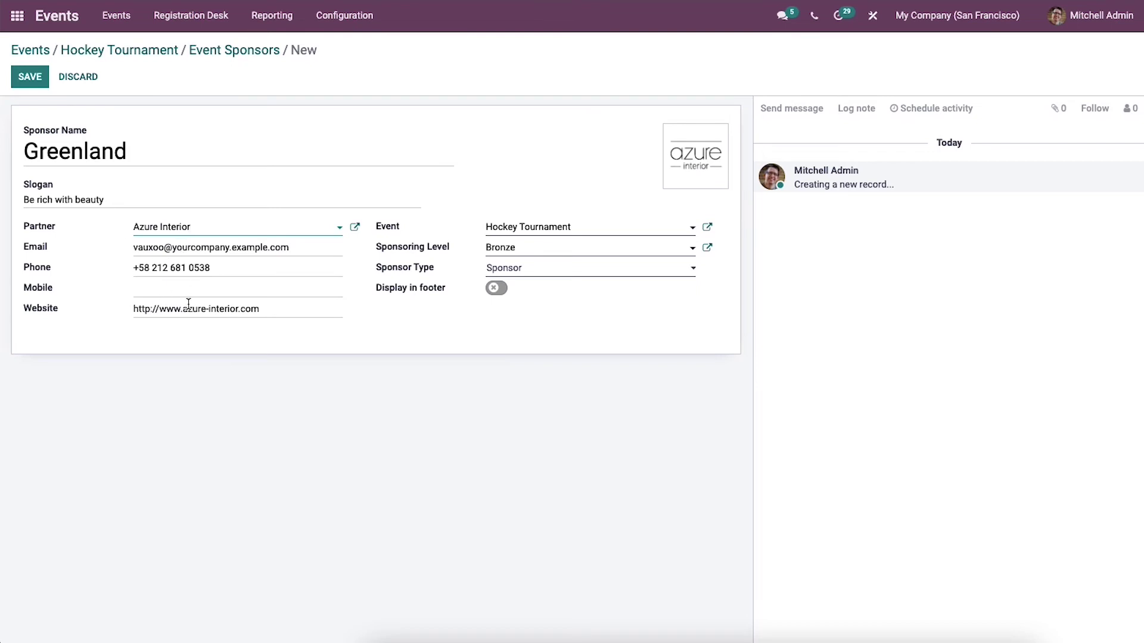
{"action": "left_click", "coordinate": [516, 232]}
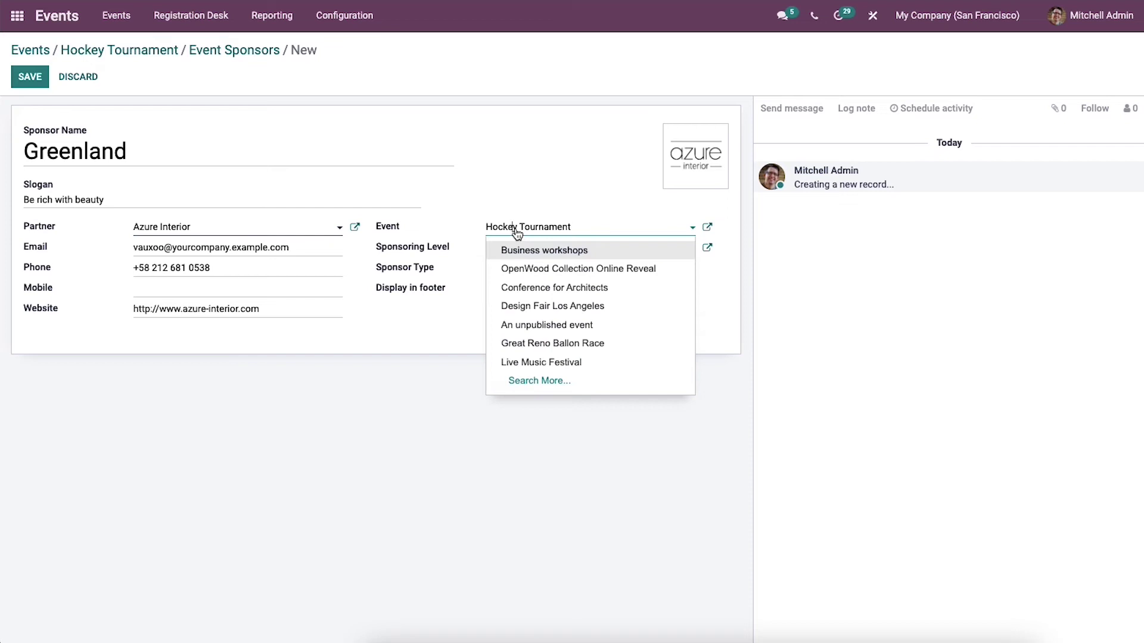
{"action": "left_click", "coordinate": [602, 198]}
{"action": "left_click", "coordinate": [710, 227]}
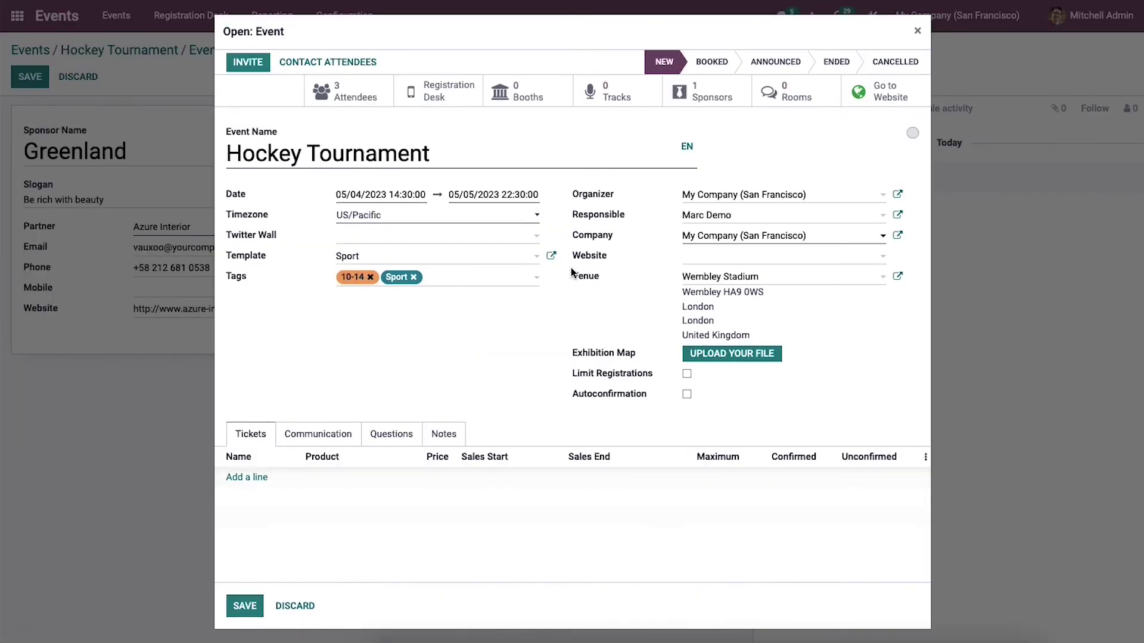
{"action": "left_click", "coordinate": [295, 606]}
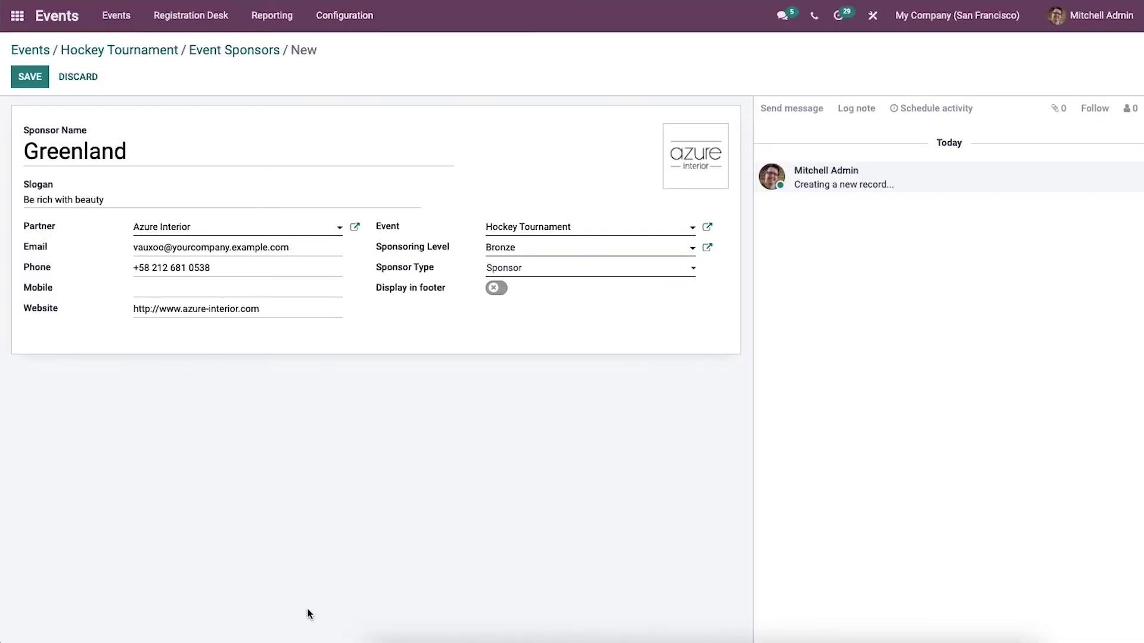
{"action": "left_click", "coordinate": [528, 252]}
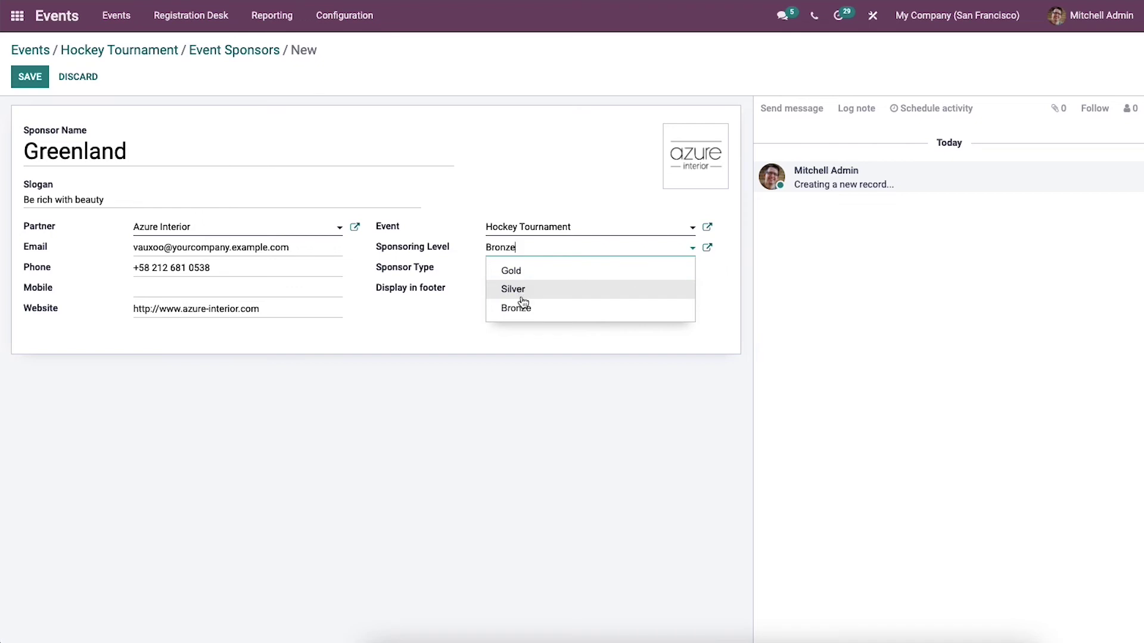
{"action": "left_click", "coordinate": [512, 289]}
{"action": "left_click", "coordinate": [524, 267]}
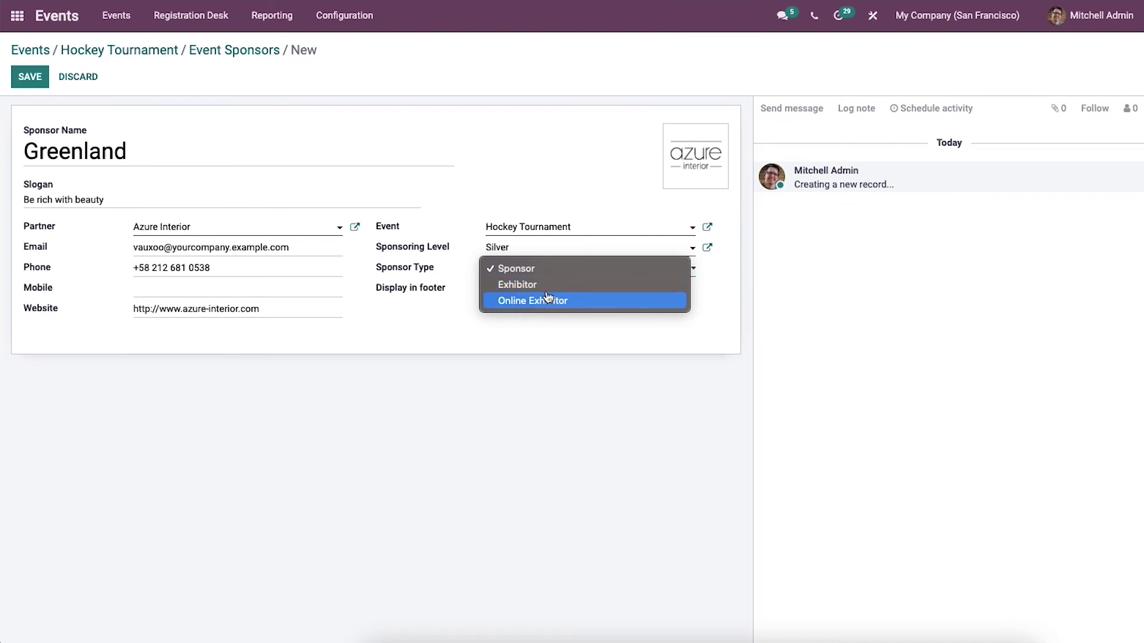
{"action": "left_click", "coordinate": [479, 304]}
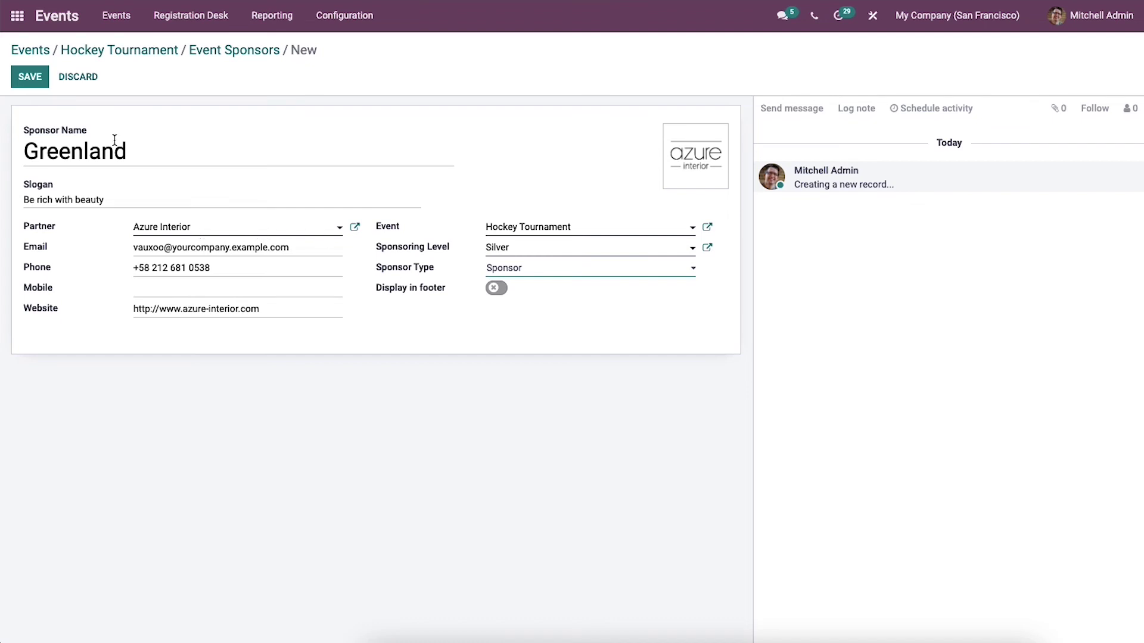
{"action": "left_click", "coordinate": [36, 77]}
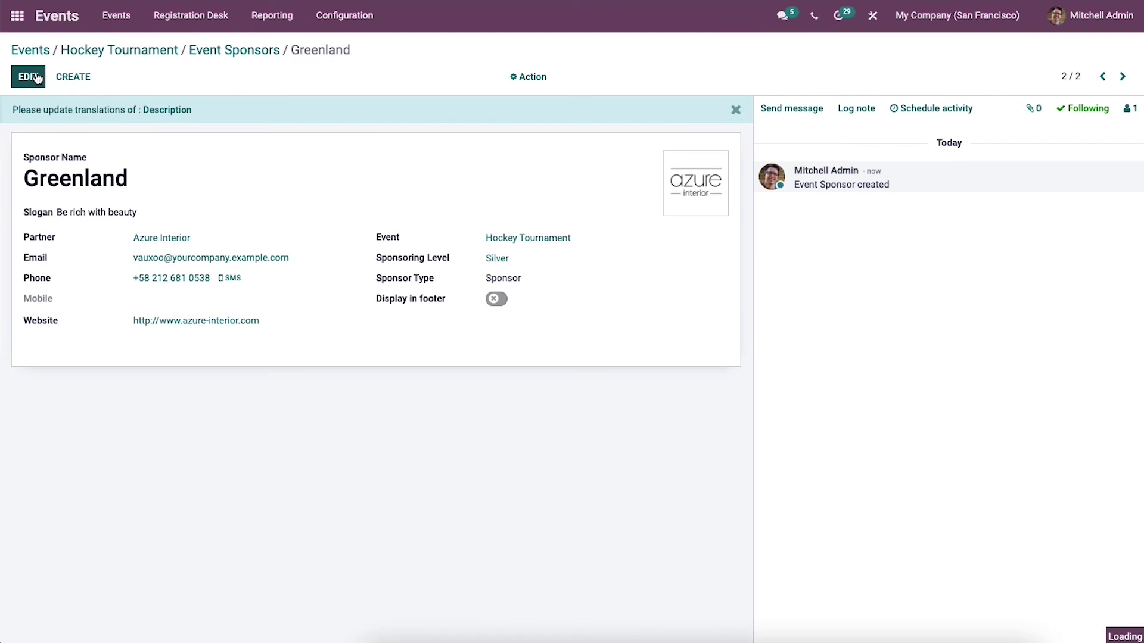
- From the Greenland sponsor's chatter, open the Schedule Activity dialog
{"action": "left_click", "coordinate": [789, 113]}
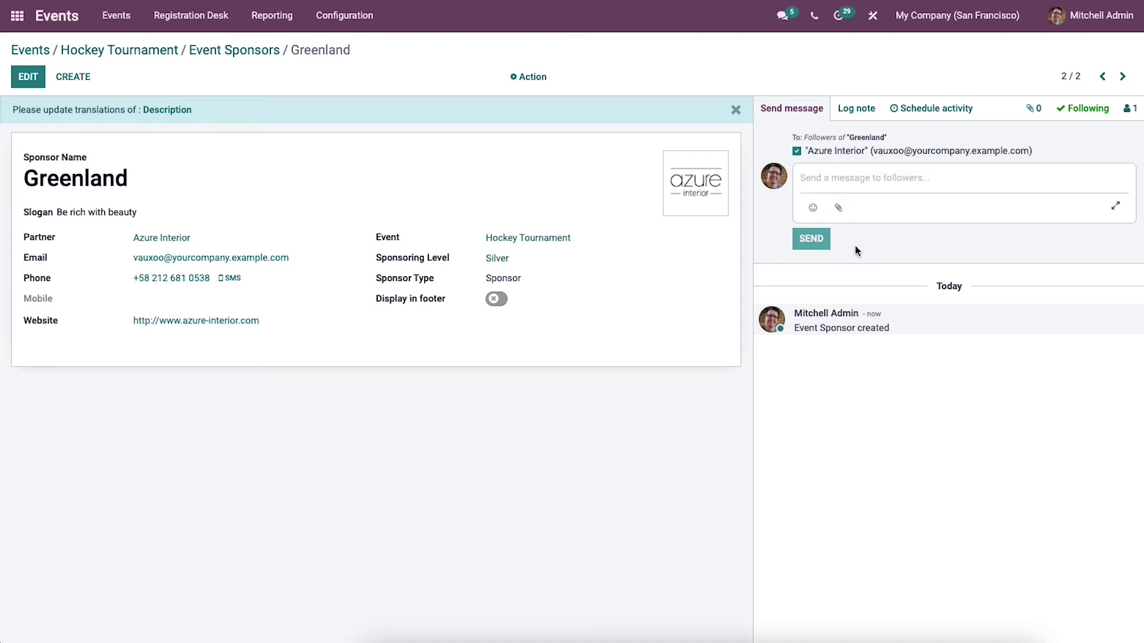
{"action": "left_click", "coordinate": [863, 111]}
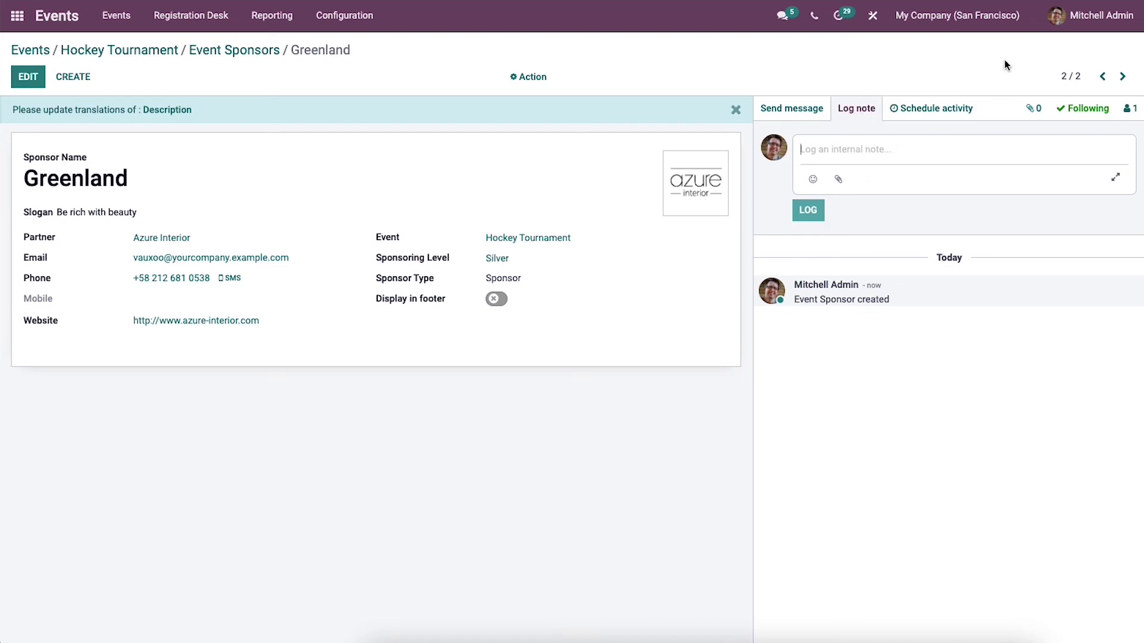
{"action": "left_click", "coordinate": [941, 111]}
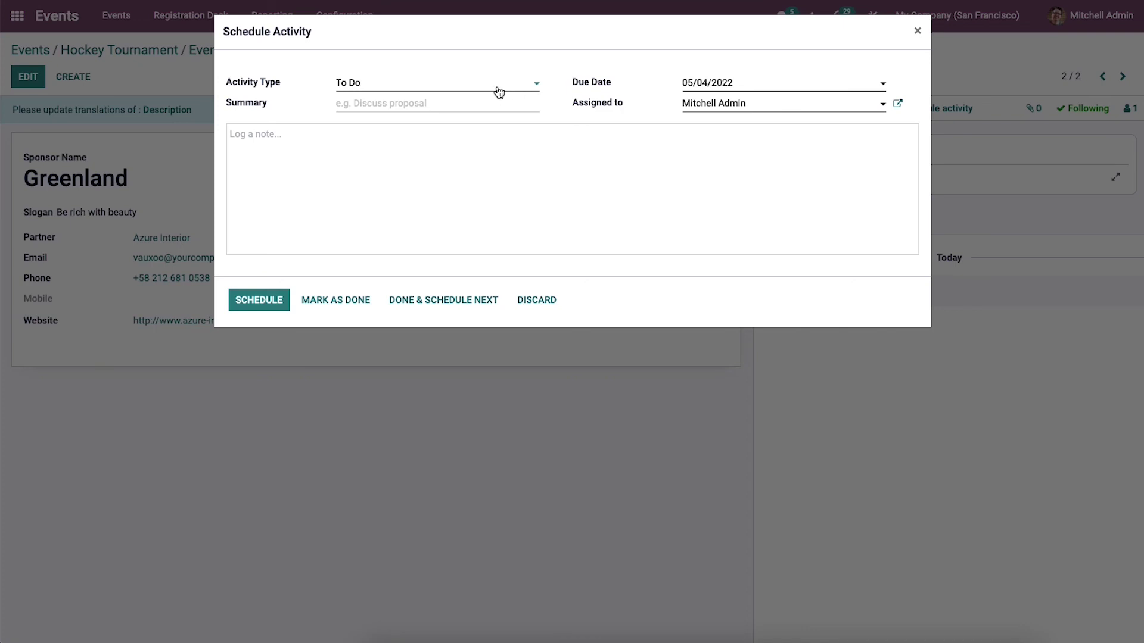
- Schedule a To Do activity with summary 'Proposal' on Greenland, then go back to Event Sponsors
{"action": "left_click", "coordinate": [405, 104]}
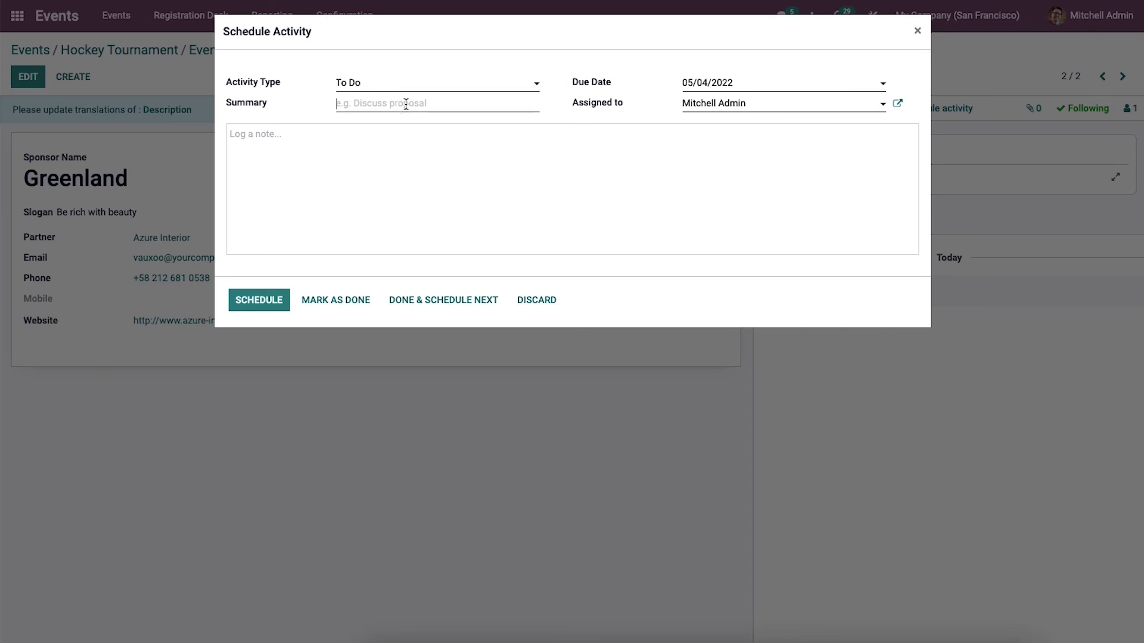
{"action": "type", "text": "Proposal"}
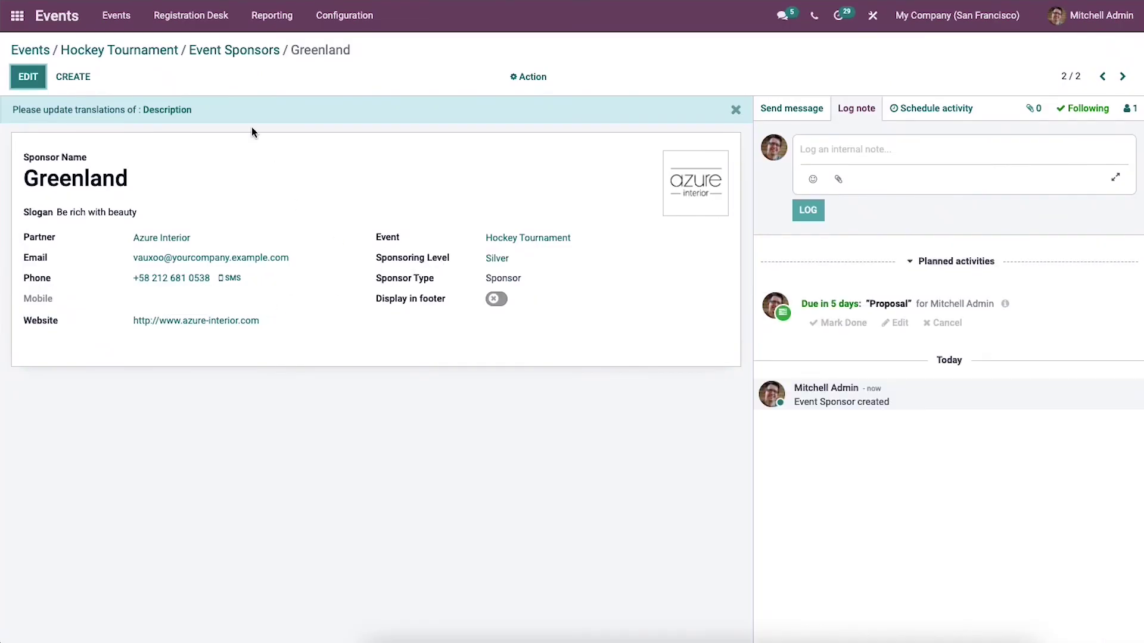
{"action": "left_click", "coordinate": [217, 51]}
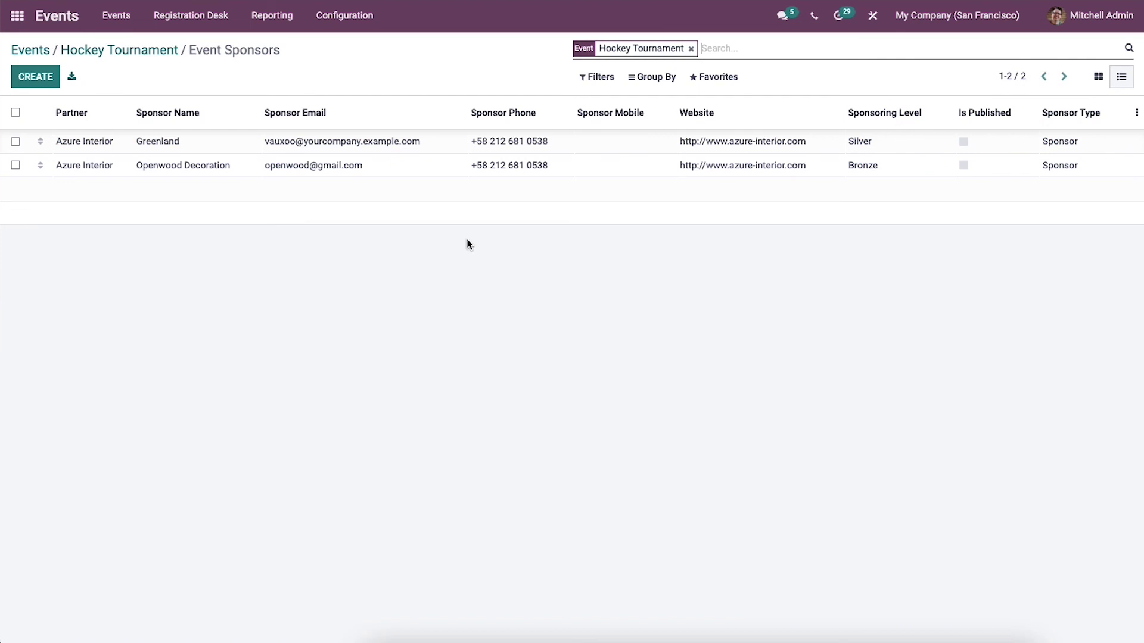
- Go back to the Hockey Tournament event form, now showing 3 attendees and 2 sponsors
{"action": "left_click", "coordinate": [162, 50]}
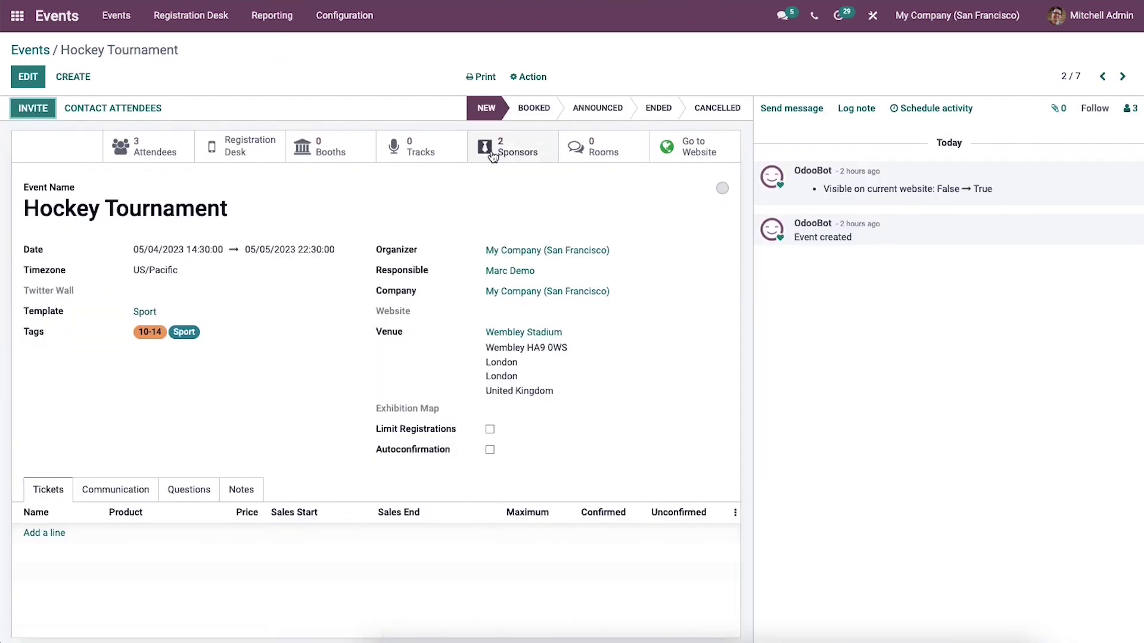